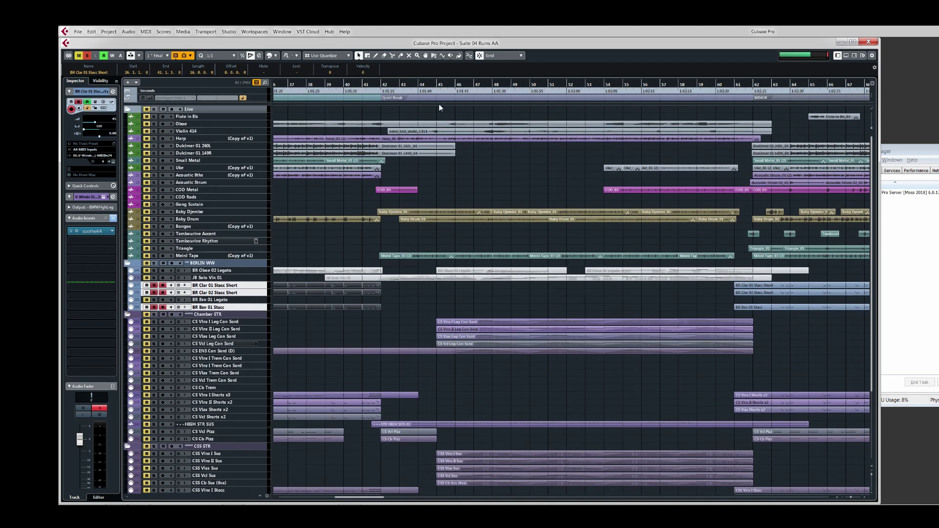
Place the playback cursor at the start of the Quiet Break section at bar 42.
{"action": "left_click", "coordinate": [386, 88]}
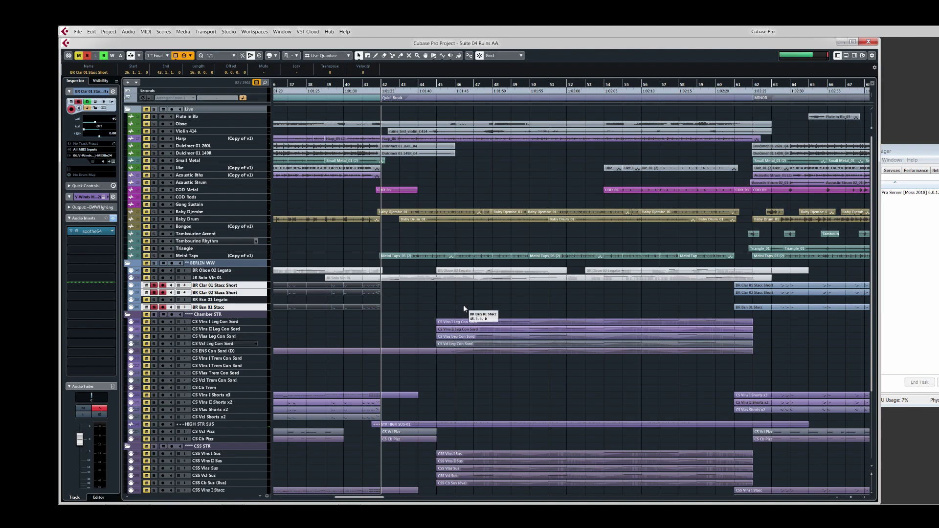
{"action": "scroll", "coordinate": [448, 311], "scroll_direction": "down", "scroll_amount": 4}
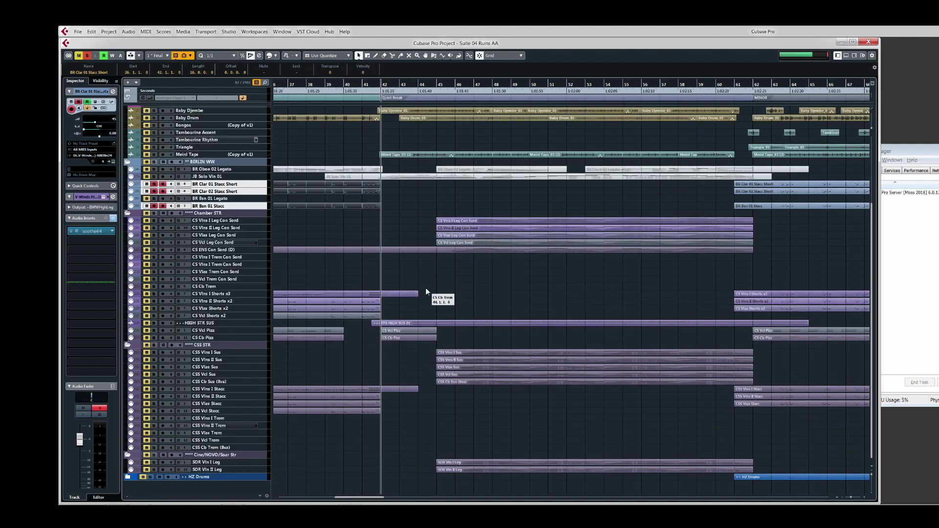
{"action": "left_click_drag", "start_coordinate": [419, 279], "coordinate": [621, 283]}
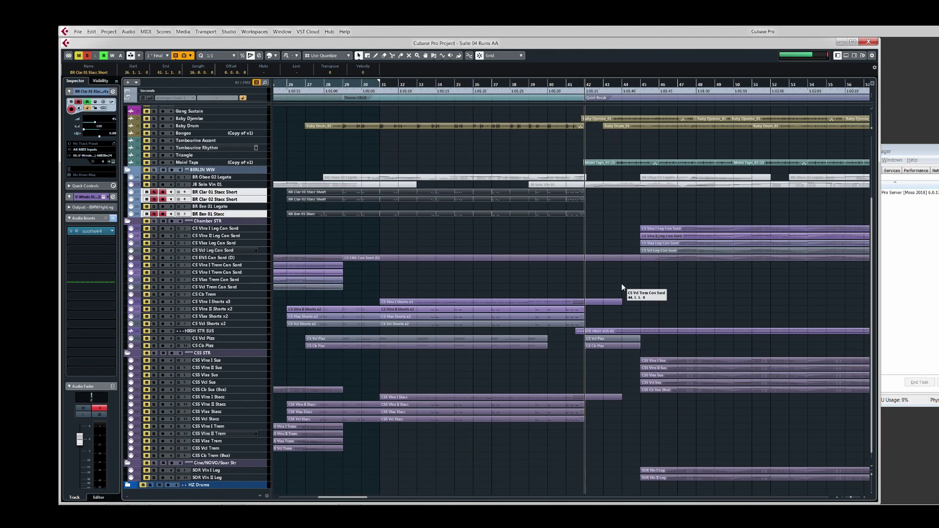
{"action": "scroll", "coordinate": [622, 283], "scroll_direction": "down", "scroll_amount": 3}
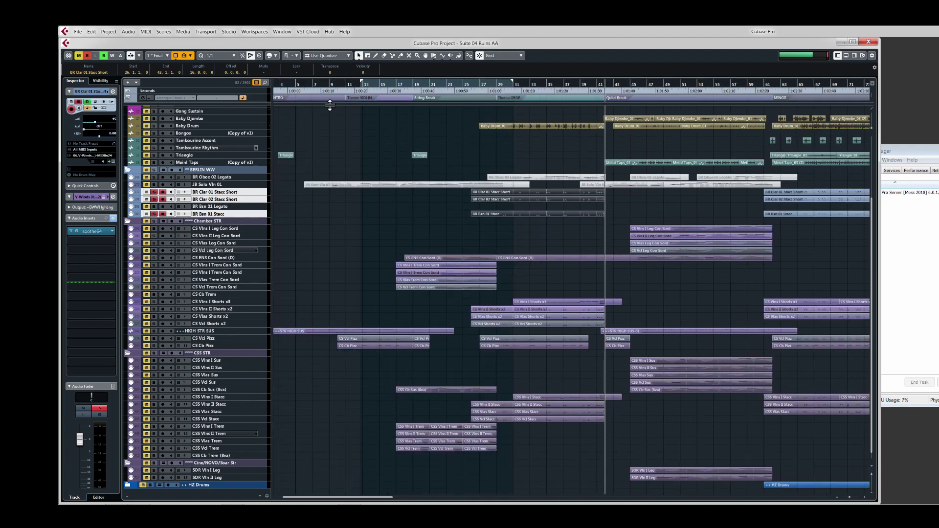
Select the INTRO, Theme VIOLIN, String Break and Theme OBOE arranger sections in turn and survey the tracks around them.
{"action": "left_click", "coordinate": [302, 96]}
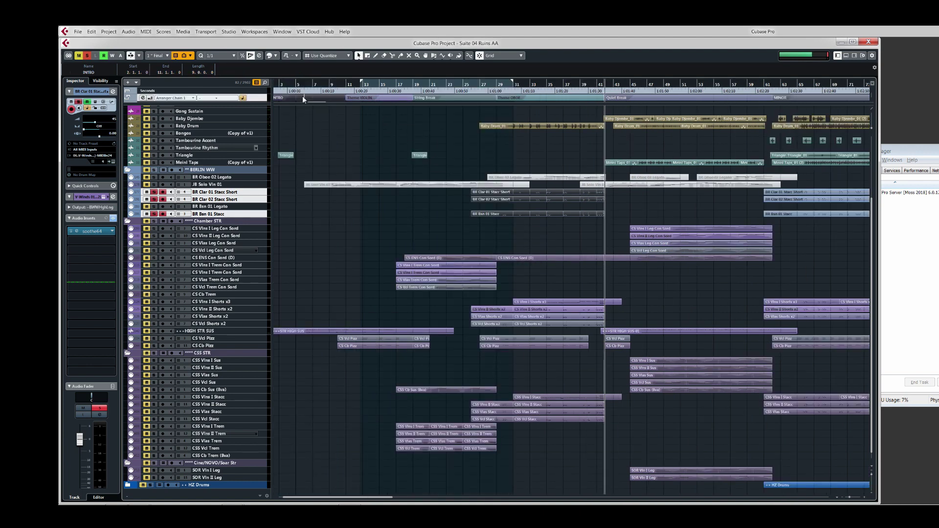
{"action": "left_click", "coordinate": [373, 98]}
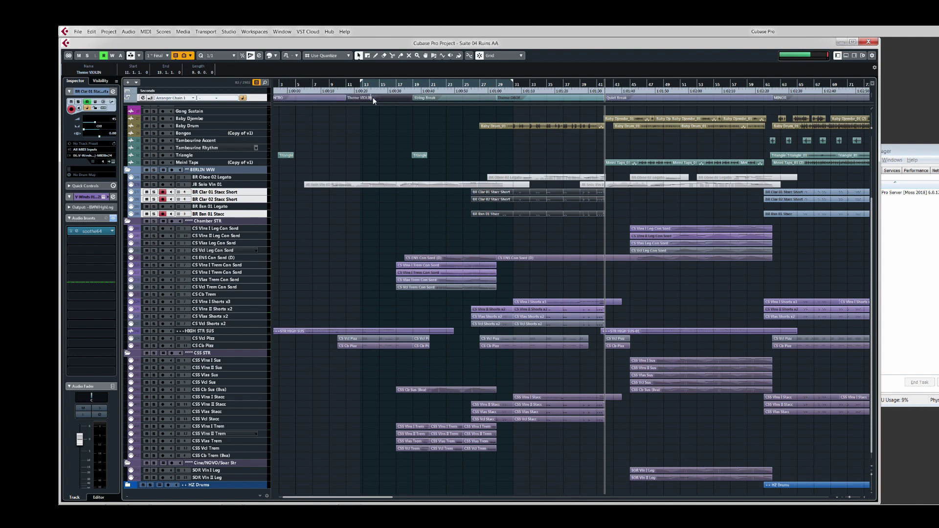
{"action": "left_click", "coordinate": [443, 97]}
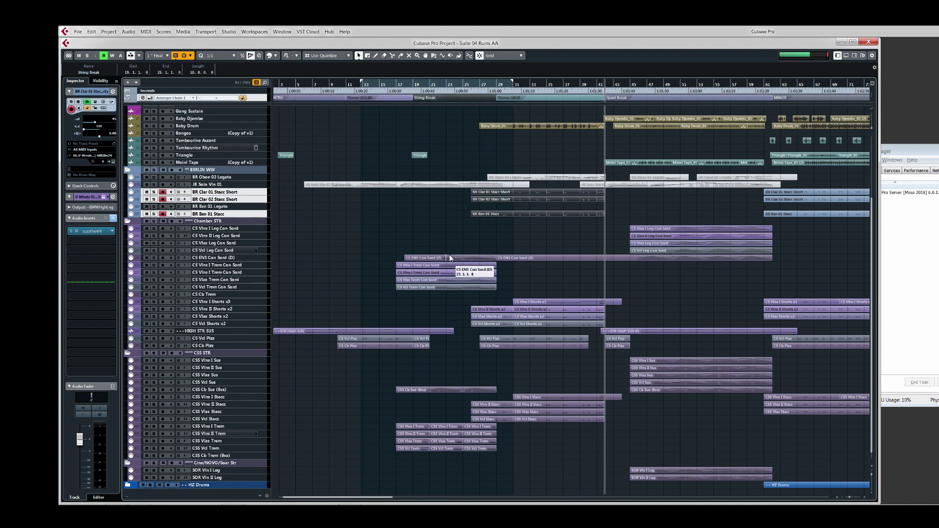
{"action": "left_click", "coordinate": [537, 98]}
{"action": "scroll", "coordinate": [532, 118], "scroll_direction": "up", "scroll_amount": 4}
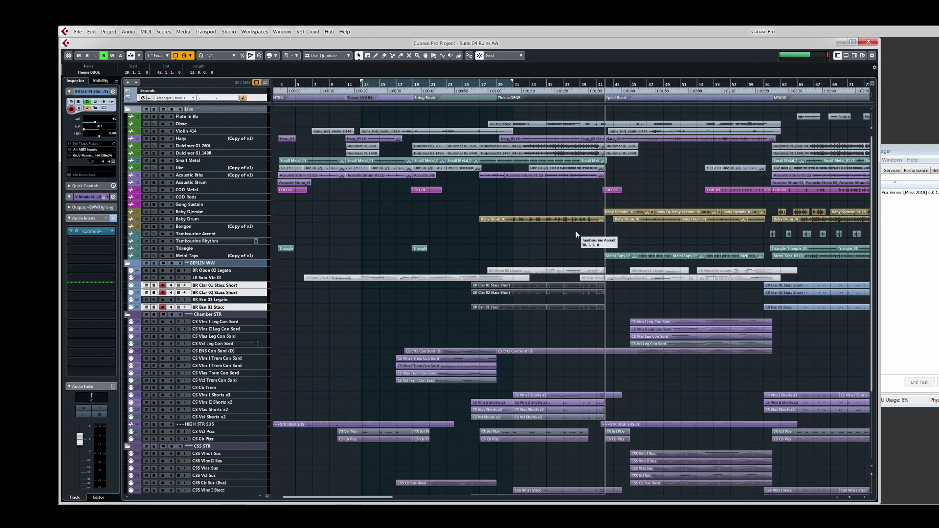
{"action": "scroll", "coordinate": [499, 230], "scroll_direction": "right", "scroll_amount": 3}
{"action": "scroll", "coordinate": [499, 230], "scroll_direction": "right", "scroll_amount": 2}
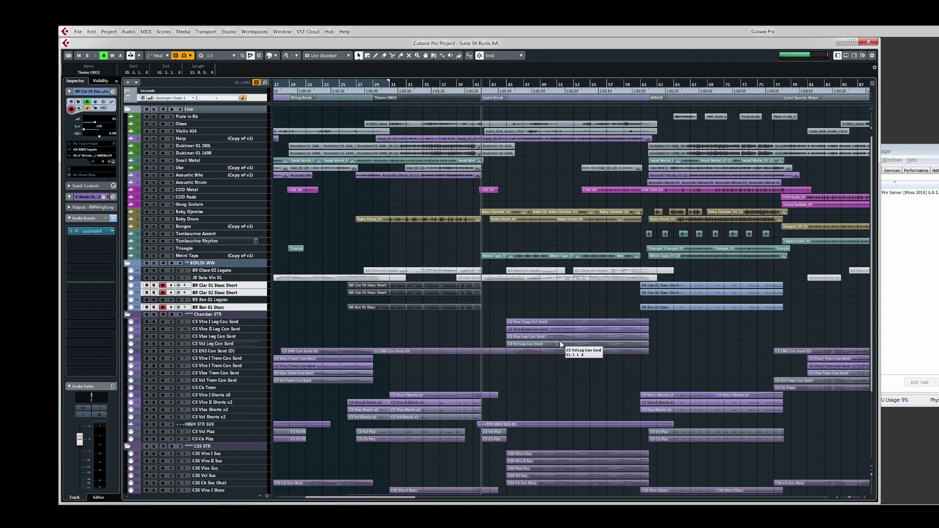
{"action": "scroll", "coordinate": [526, 313], "scroll_direction": "left", "scroll_amount": 10}
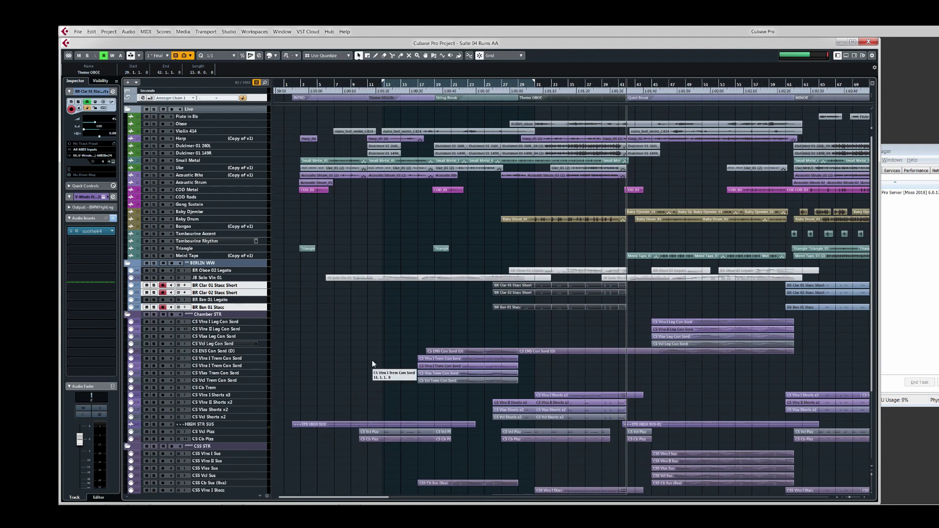
Select in turn the groups of string parts in the Theme VIOLIN, String Break, Theme OBOE and Quiet Break sections.
{"action": "scroll", "coordinate": [542, 351], "scroll_direction": "down", "scroll_amount": 5}
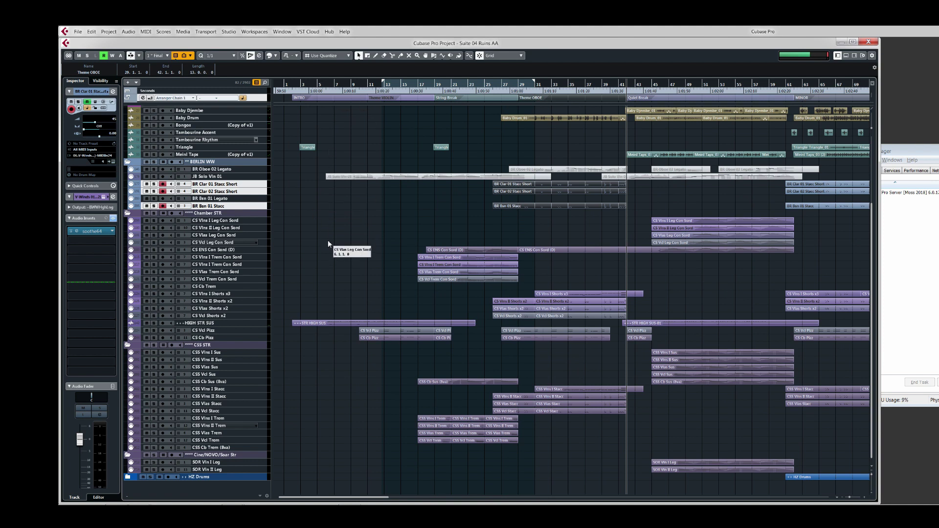
{"action": "left_click_drag", "start_coordinate": [330, 228], "coordinate": [386, 343]}
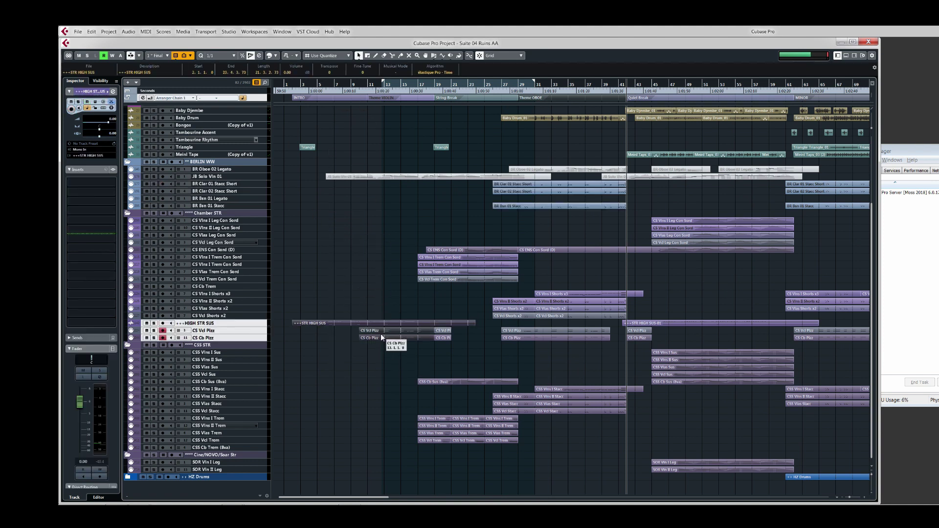
{"action": "left_click_drag", "start_coordinate": [456, 233], "coordinate": [481, 459]}
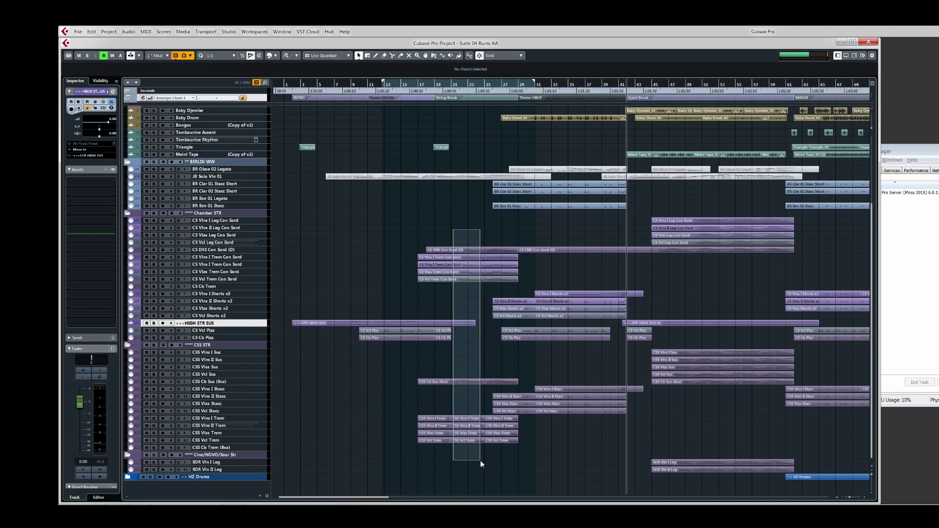
{"action": "left_click", "coordinate": [561, 318]}
{"action": "left_click_drag", "start_coordinate": [530, 233], "coordinate": [609, 437]}
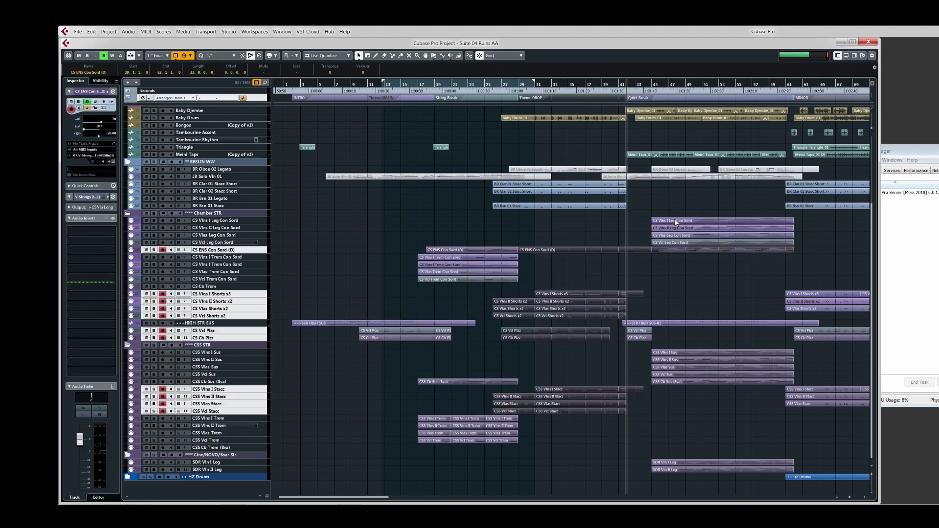
{"action": "left_click_drag", "start_coordinate": [668, 202], "coordinate": [735, 401]}
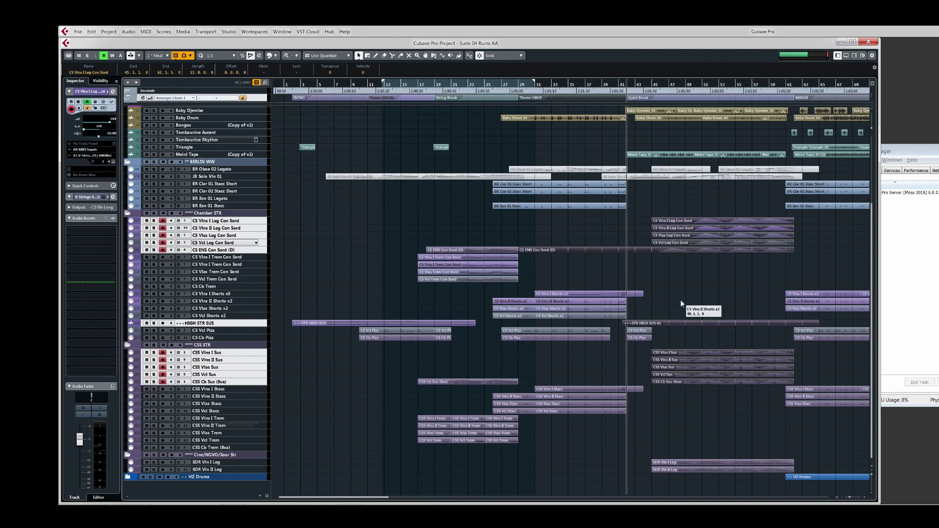
Select the Chamber STR legato and ensemble parts in Quiet Break and play the passage from bar 42.
{"action": "scroll", "coordinate": [665, 301], "scroll_direction": "up", "scroll_amount": 4}
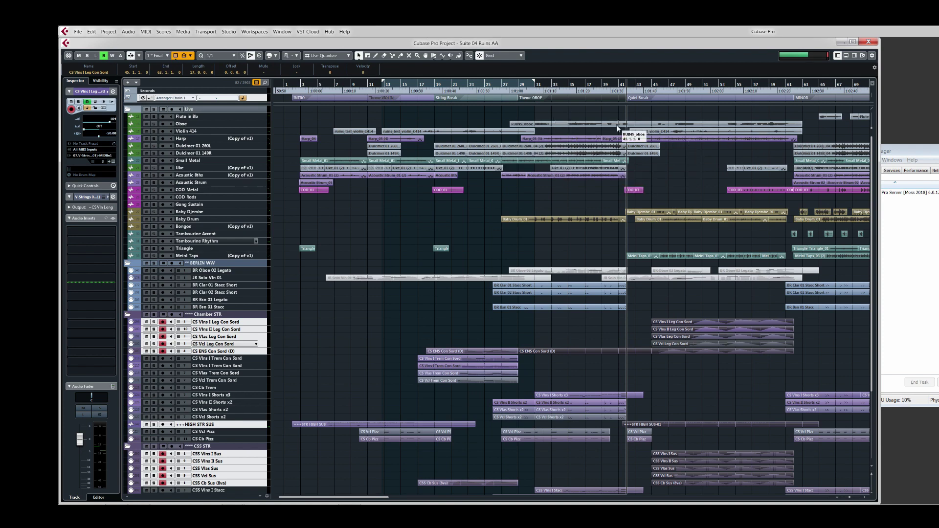
{"action": "scroll", "coordinate": [564, 192], "scroll_direction": "right", "scroll_amount": 5}
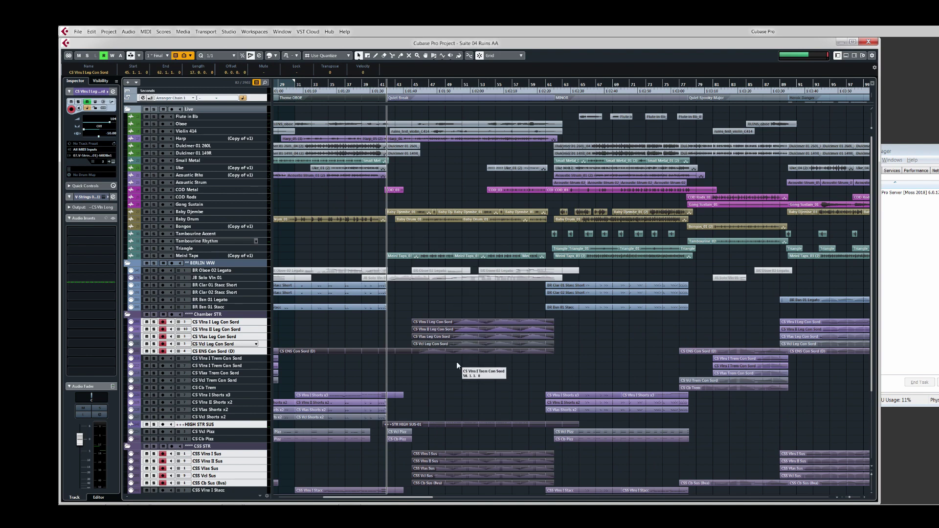
{"action": "scroll", "coordinate": [460, 381], "scroll_direction": "down", "scroll_amount": 4}
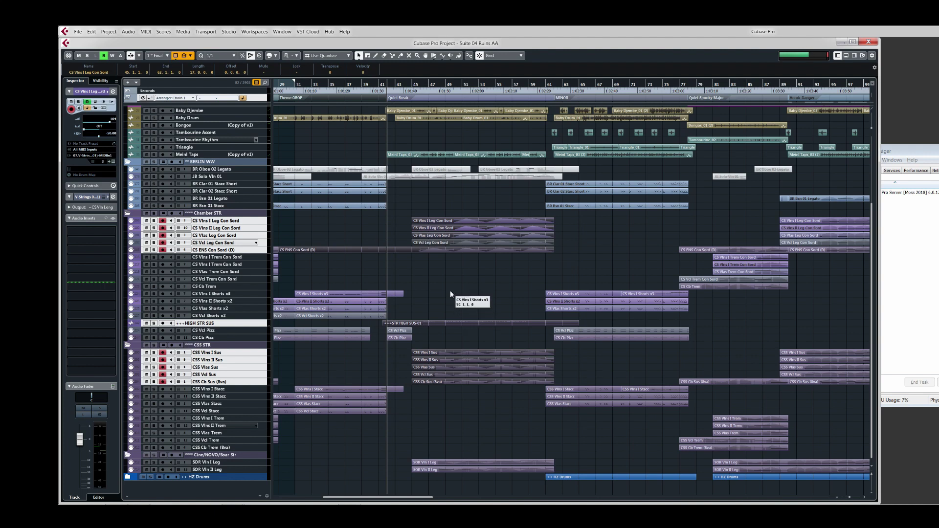
{"action": "left_click", "coordinate": [432, 243]}
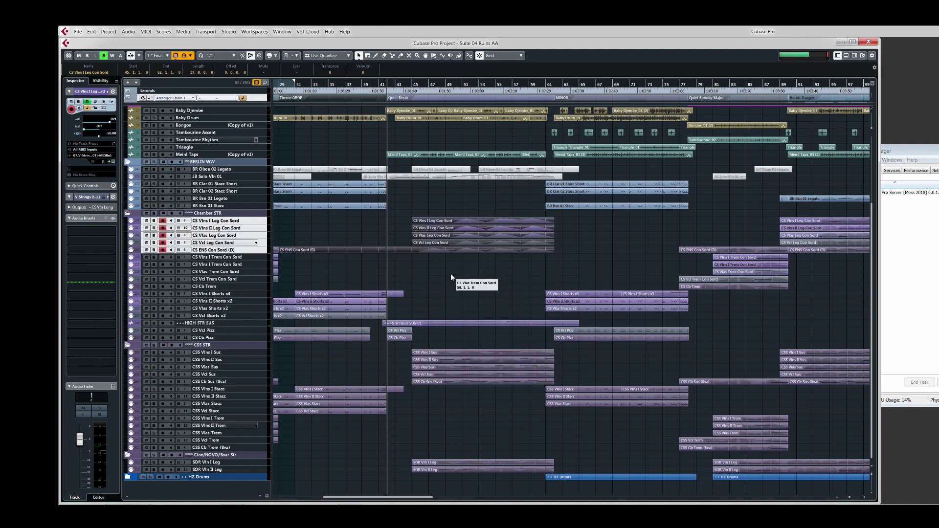
{"action": "key", "text": "space"}
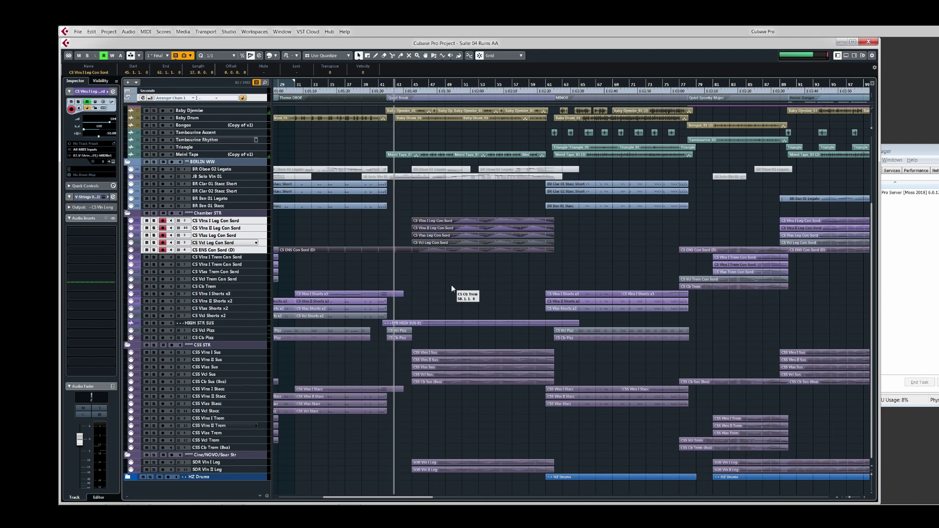
{"action": "scroll", "coordinate": [451, 285], "scroll_direction": "up", "scroll_amount": 3}
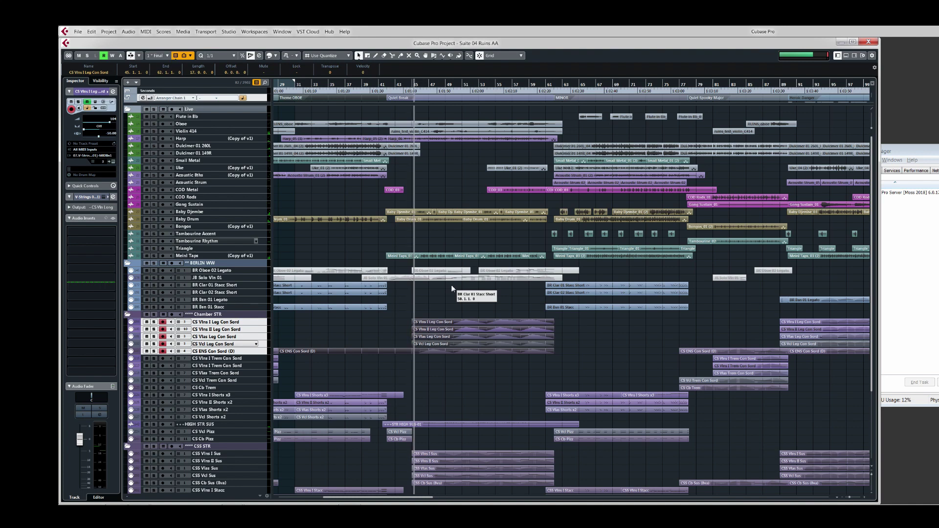
{"action": "key", "text": "space"}
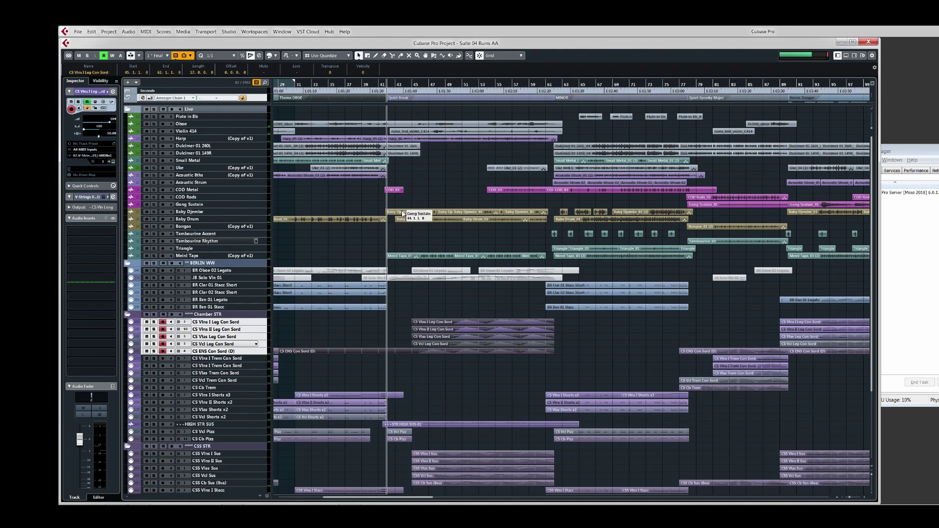
Select the Quiet Break Chamber STR legato and ensemble parts plus the CSS STR sustain parts and open them together in the Key Editor.
{"action": "left_click", "coordinate": [397, 425]}
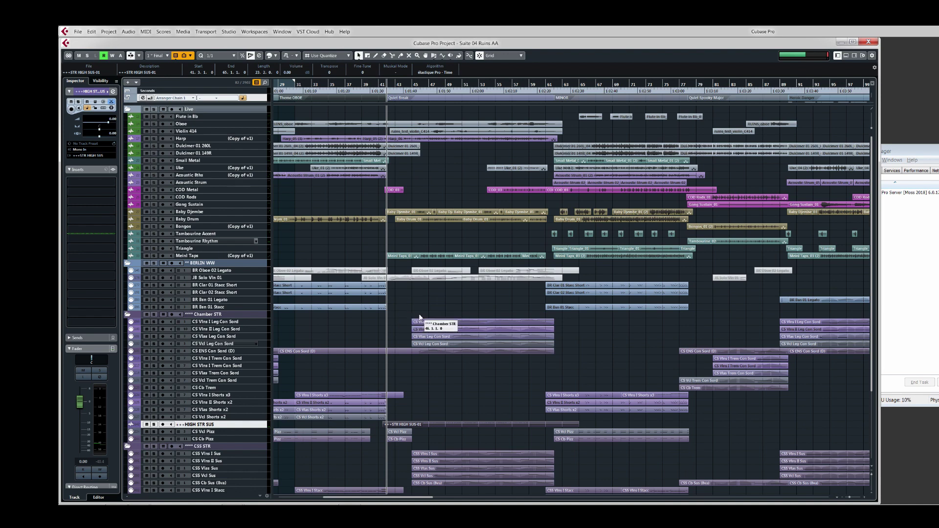
{"action": "left_click_drag", "start_coordinate": [429, 307], "coordinate": [439, 385]}
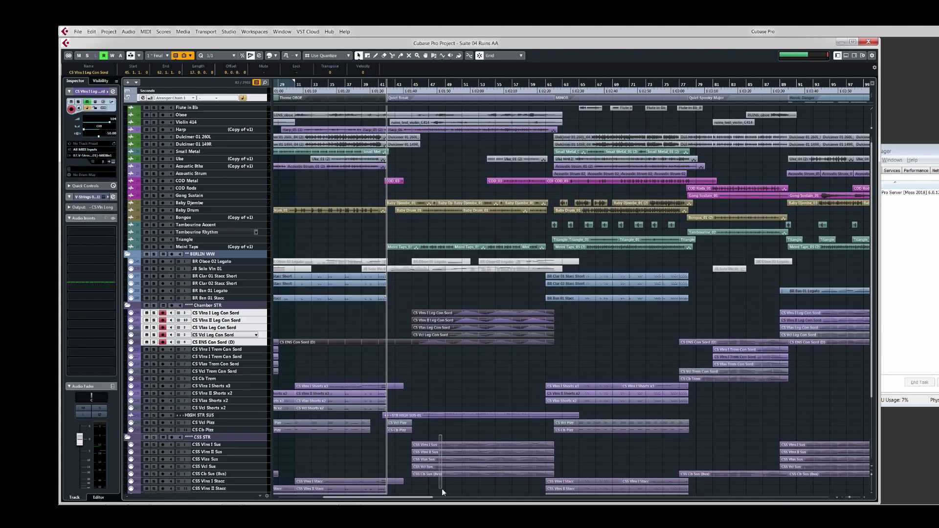
{"action": "scroll", "coordinate": [442, 487], "scroll_direction": "down", "scroll_amount": 1}
{"action": "left_click_drag", "start_coordinate": [444, 485], "coordinate": [444, 486]}
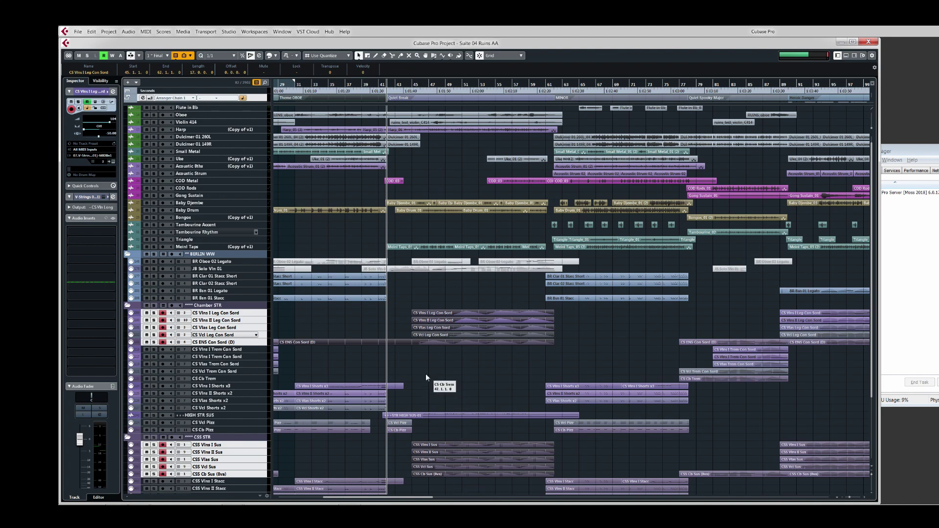
{"action": "left_click_drag", "start_coordinate": [450, 307], "coordinate": [438, 349]}
{"action": "left_click_drag", "start_coordinate": [443, 476], "coordinate": [443, 482]}
{"action": "key", "text": "ctrl+e"}
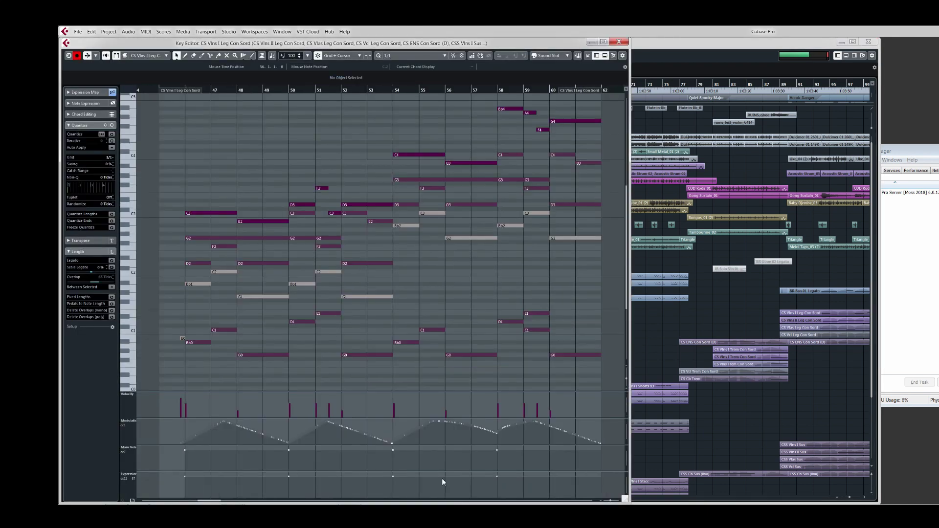
Play the combined string parts from bar 46 and close the Key Editor.
{"action": "left_click_drag", "start_coordinate": [210, 91], "coordinate": [185, 90]}
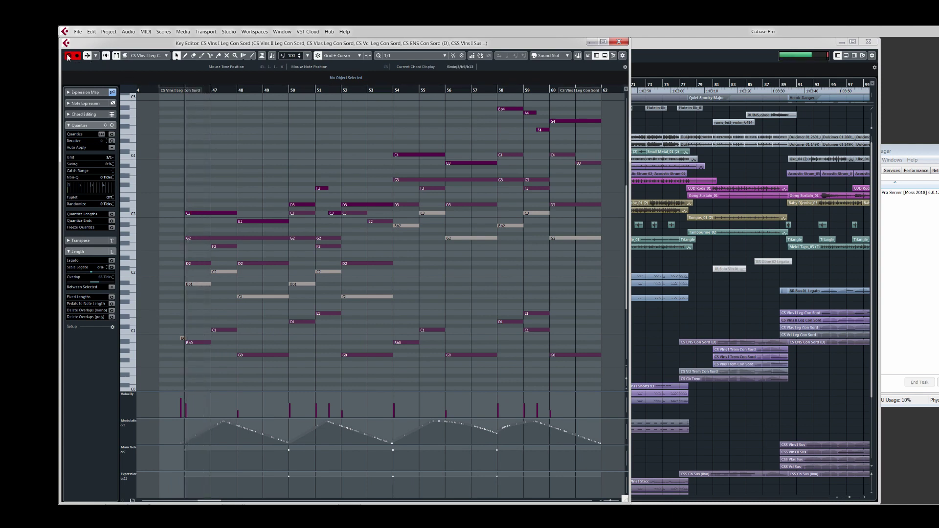
{"action": "key", "text": "space"}
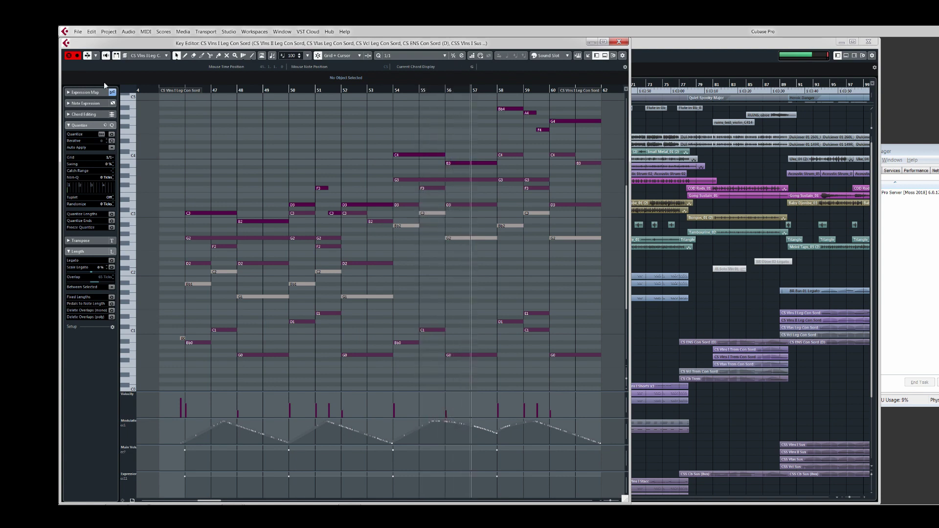
{"action": "key", "text": "space"}
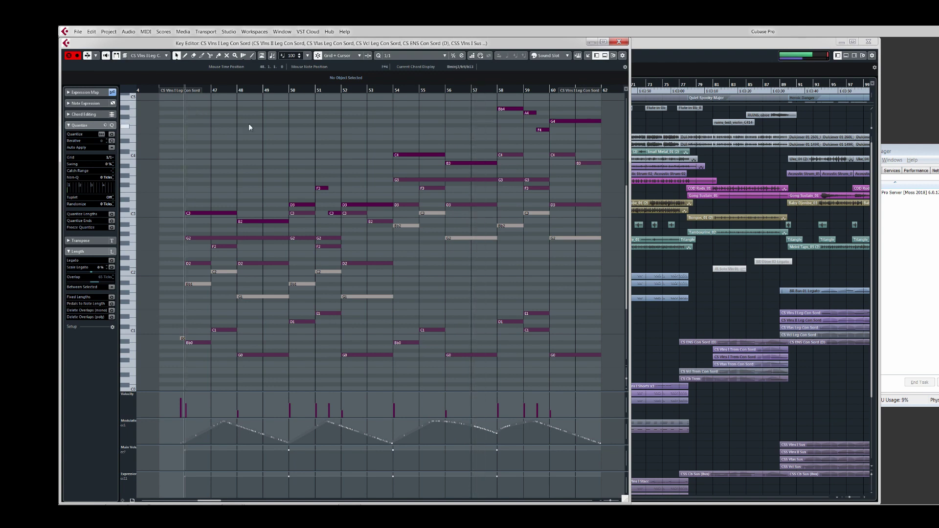
{"action": "left_click", "coordinate": [461, 164]}
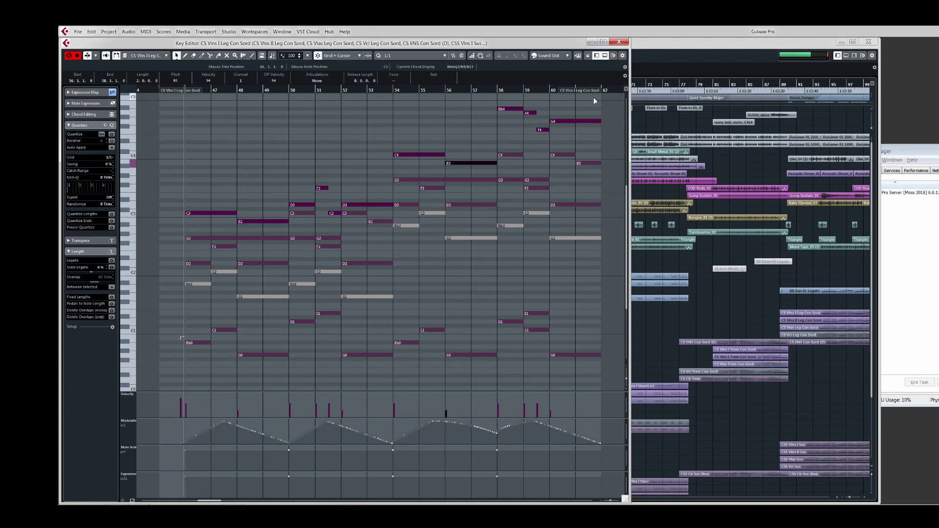
{"action": "left_click", "coordinate": [619, 42]}
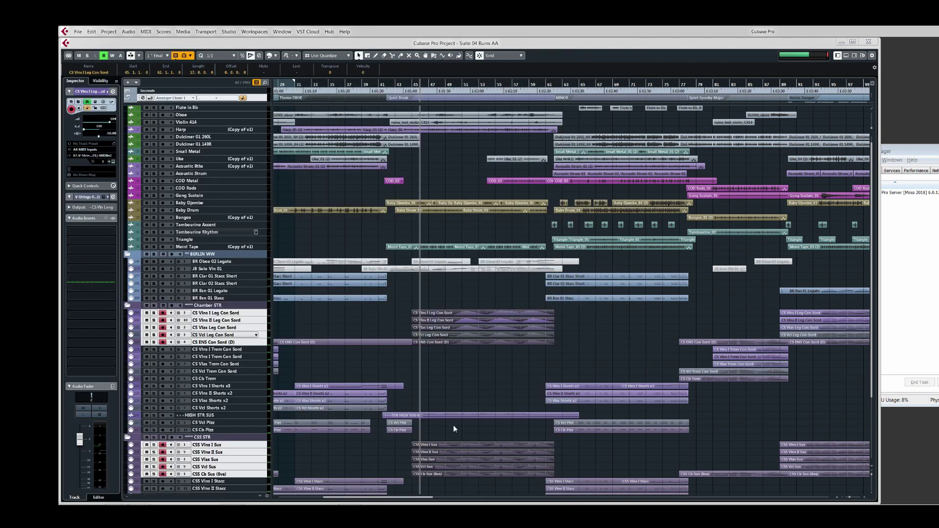
Open only the Quiet Break Chamber STR legato and ensemble parts in the Key Editor and select the upper chord notes at bar 46.
{"action": "left_click_drag", "start_coordinate": [435, 306], "coordinate": [448, 351]}
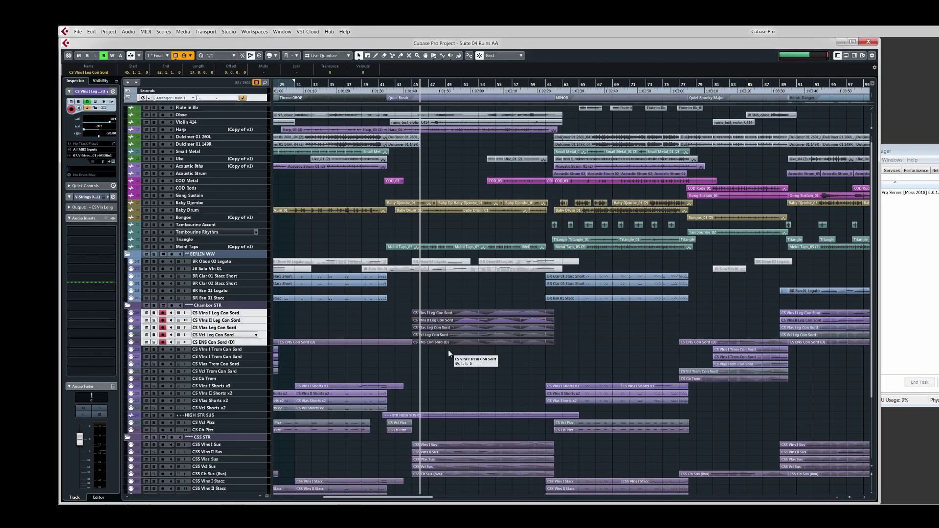
{"action": "key", "text": "ctrl+e"}
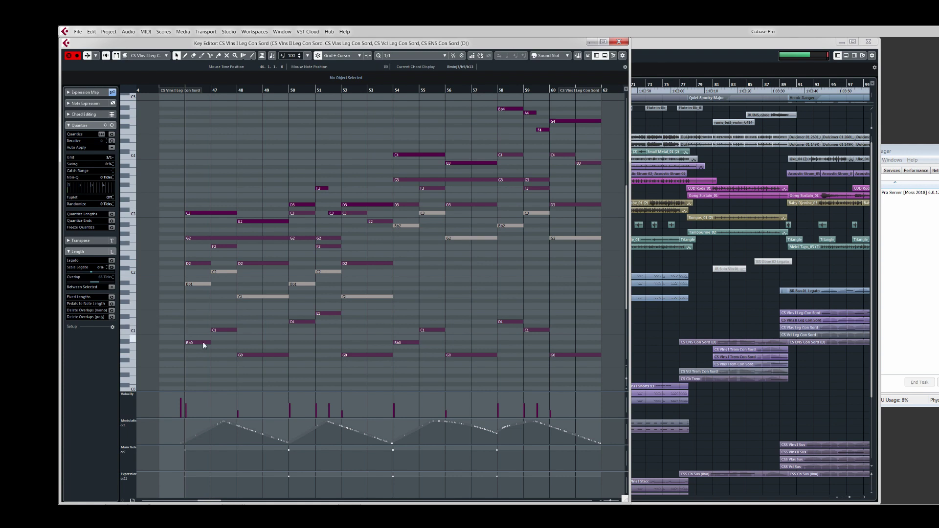
{"action": "left_click_drag", "start_coordinate": [196, 198], "coordinate": [195, 354]}
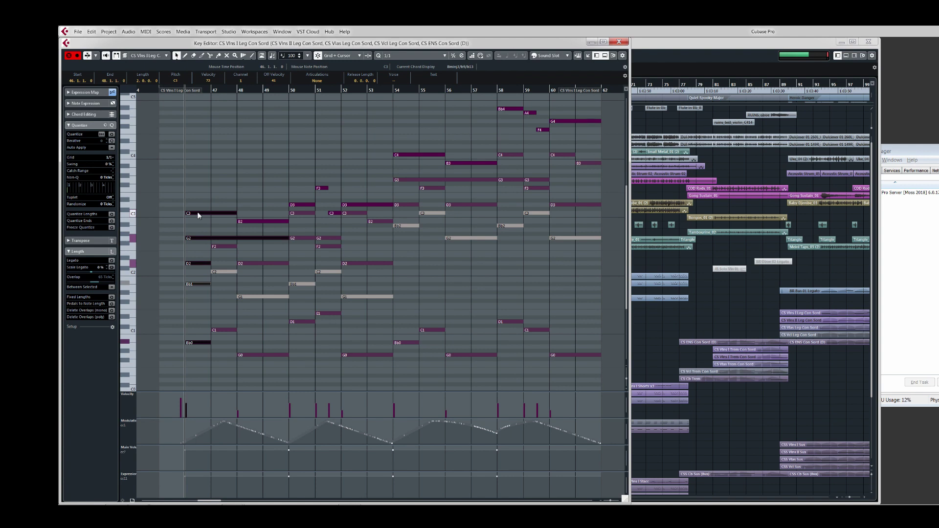
{"action": "left_click_drag", "start_coordinate": [201, 247], "coordinate": [199, 199]}
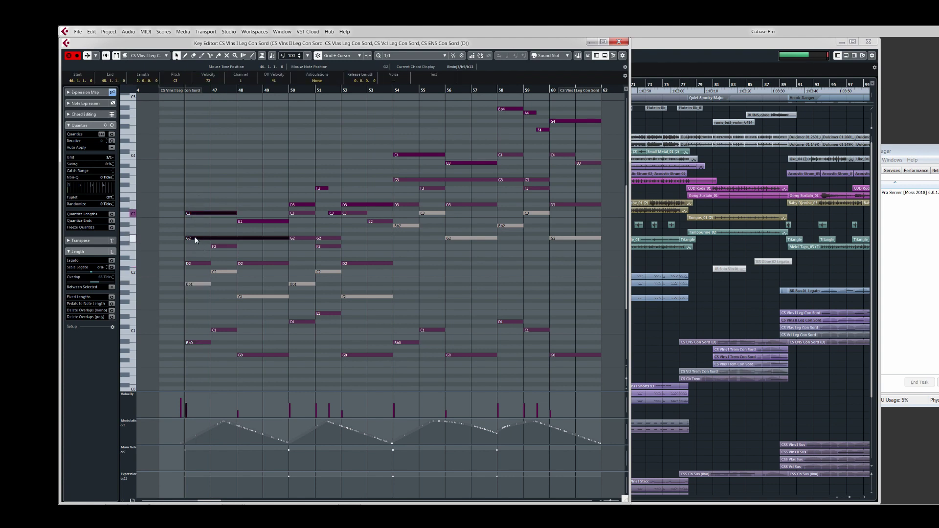
Select the full chord at bar 46, then select its notes one by one from the lowest ensemble note up to the top C3.
{"action": "left_click_drag", "start_coordinate": [191, 367], "coordinate": [195, 206]}
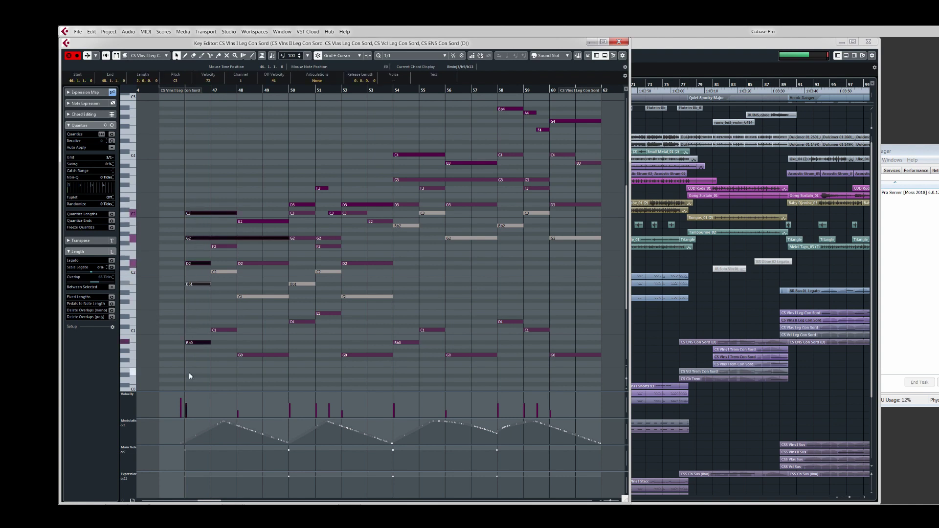
{"action": "left_click", "coordinate": [196, 342]}
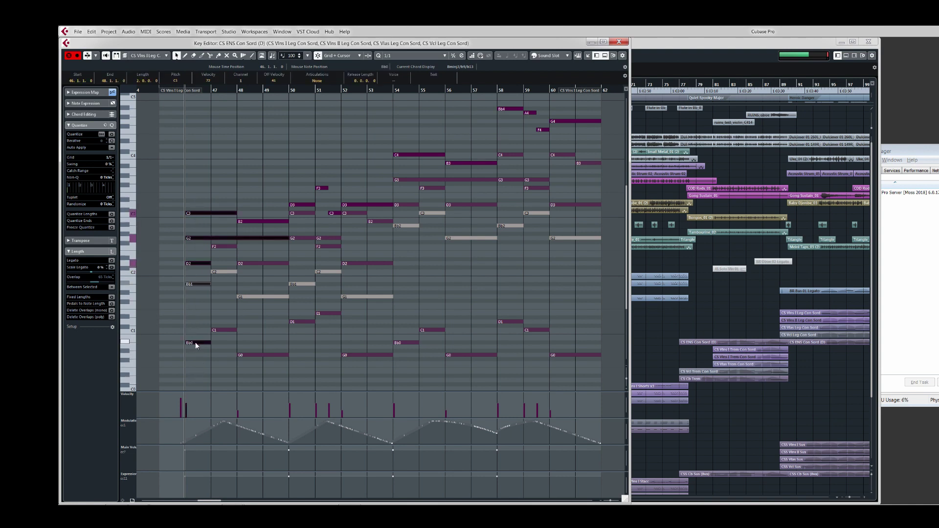
{"action": "left_click", "coordinate": [195, 342]}
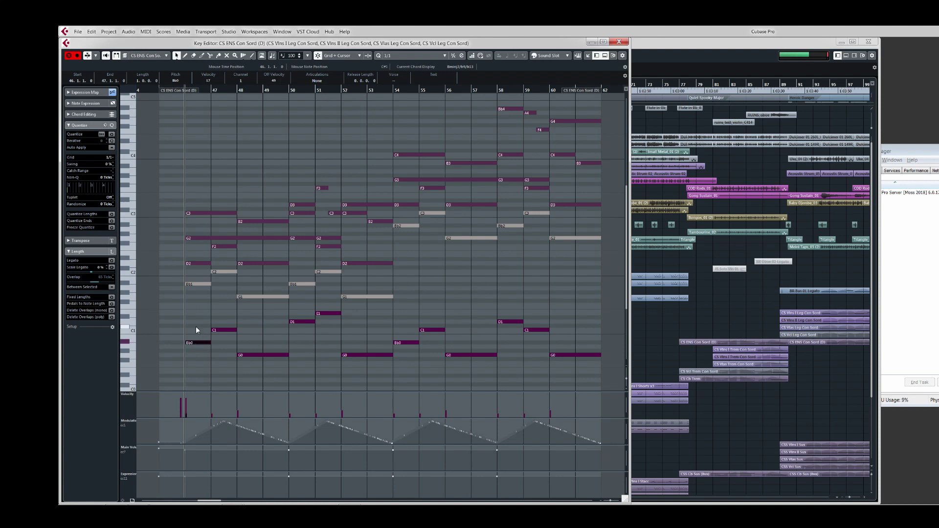
{"action": "left_click", "coordinate": [195, 284]}
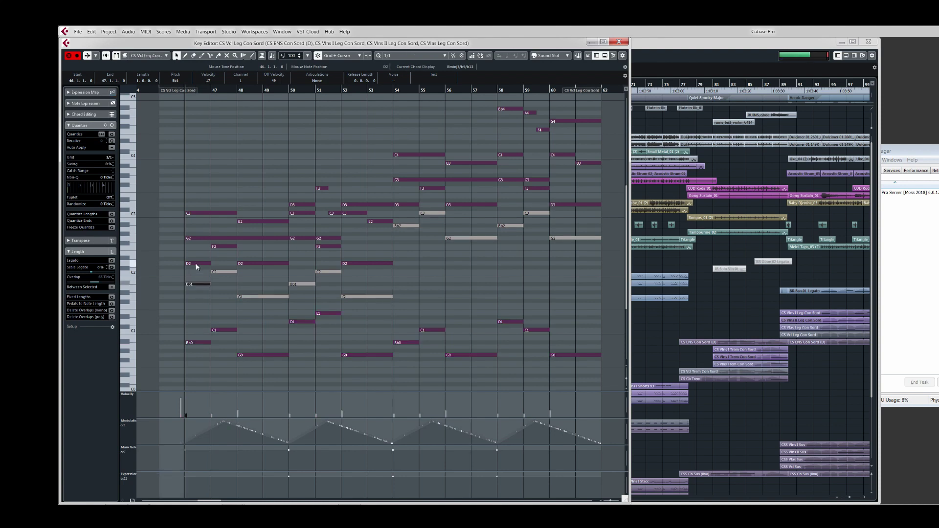
{"action": "left_click", "coordinate": [195, 264]}
{"action": "left_click", "coordinate": [196, 237]}
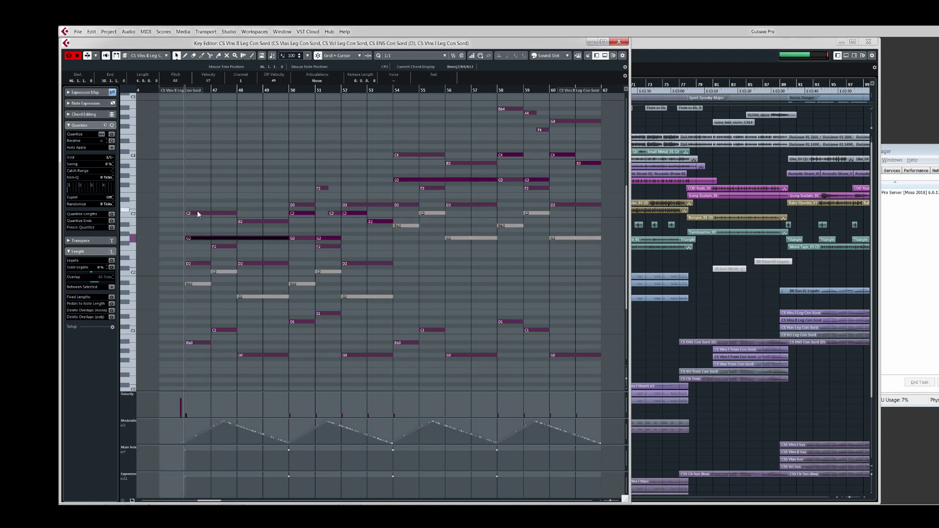
{"action": "left_click", "coordinate": [198, 214]}
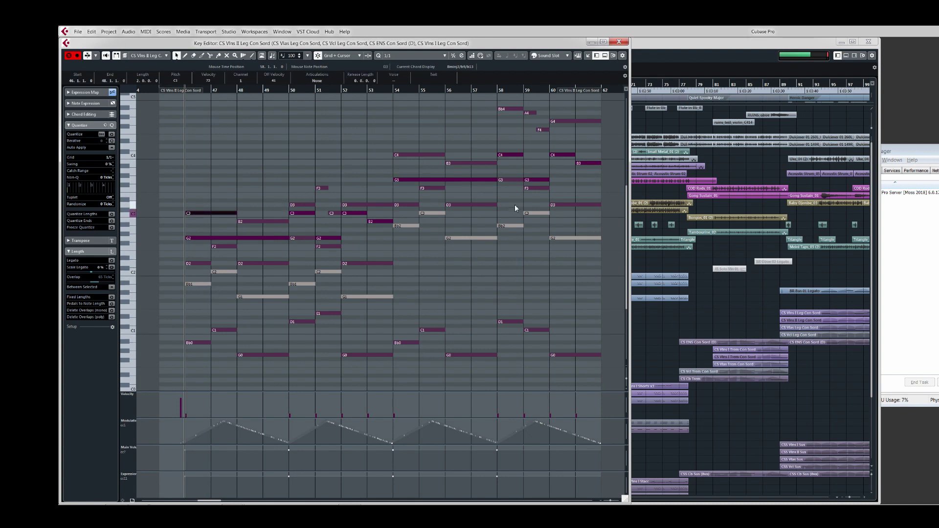
Move the cursor to bar 58, select that chord's notes individually from lowest to highest, and close the Key Editor.
{"action": "left_click", "coordinate": [498, 92]}
{"action": "left_click", "coordinate": [509, 322]}
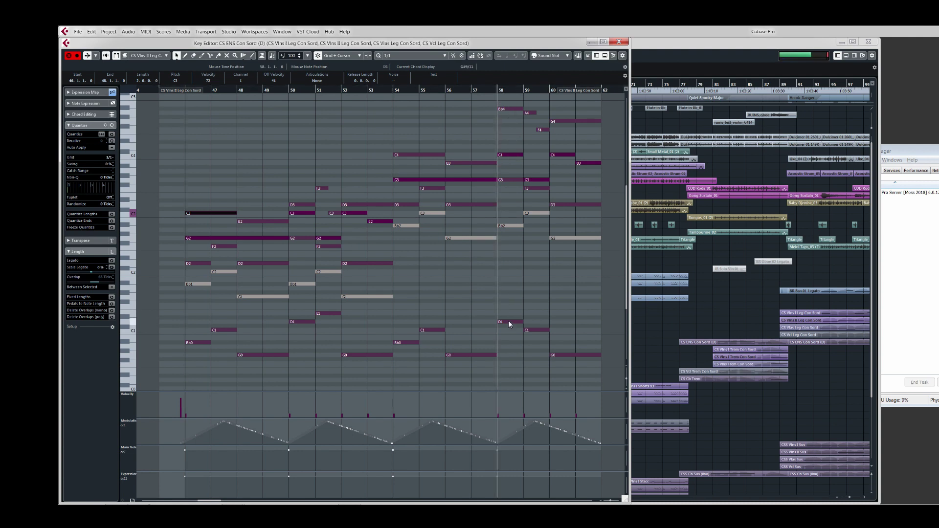
{"action": "left_click", "coordinate": [508, 226]}
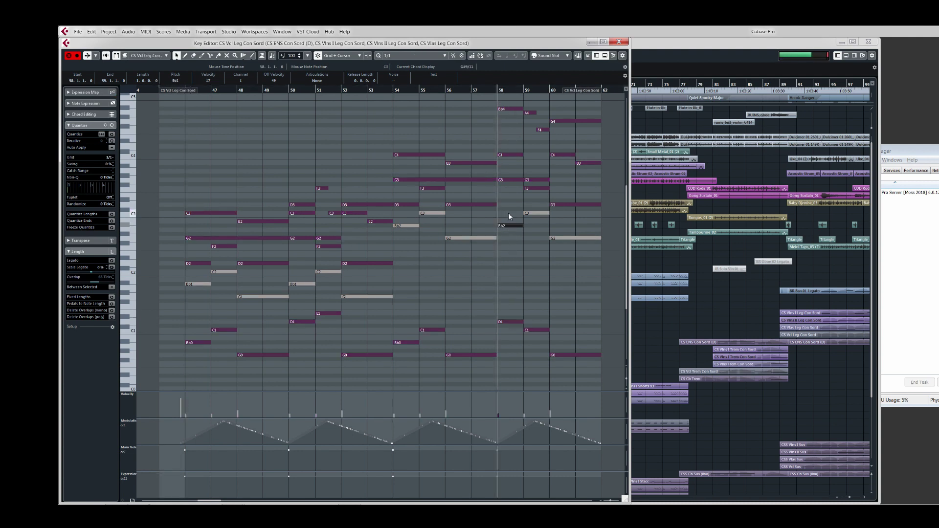
{"action": "left_click", "coordinate": [507, 179]}
{"action": "left_click", "coordinate": [508, 156]}
{"action": "left_click", "coordinate": [506, 110]}
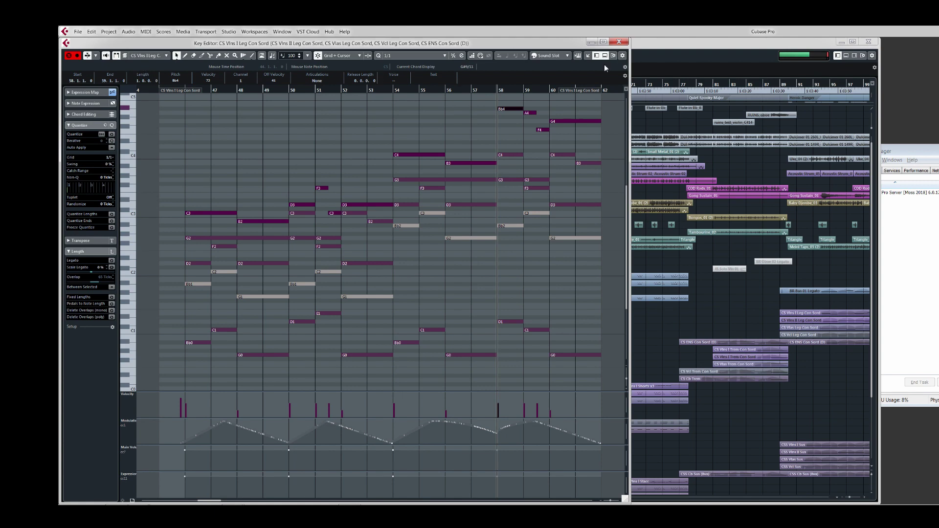
{"action": "left_click", "coordinate": [619, 41]}
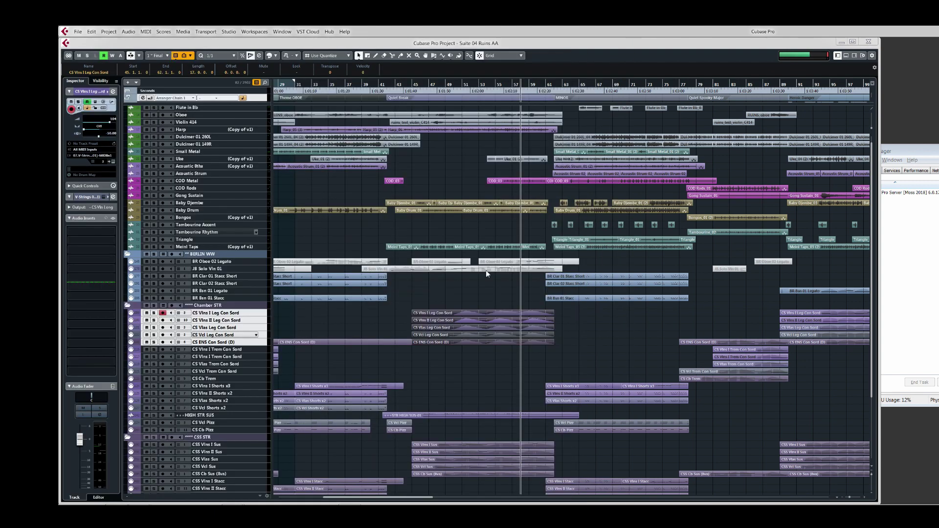
View the Quiet Break CS Vlns I Leg and CS Vlns II Leg parts one after the other in the Key Editor.
{"action": "double_click", "coordinate": [442, 313]}
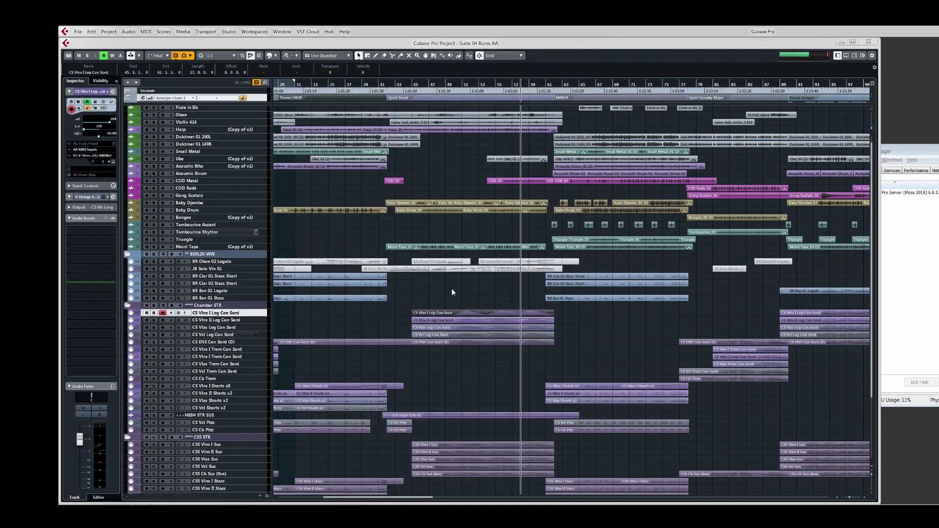
{"action": "left_click", "coordinate": [619, 42]}
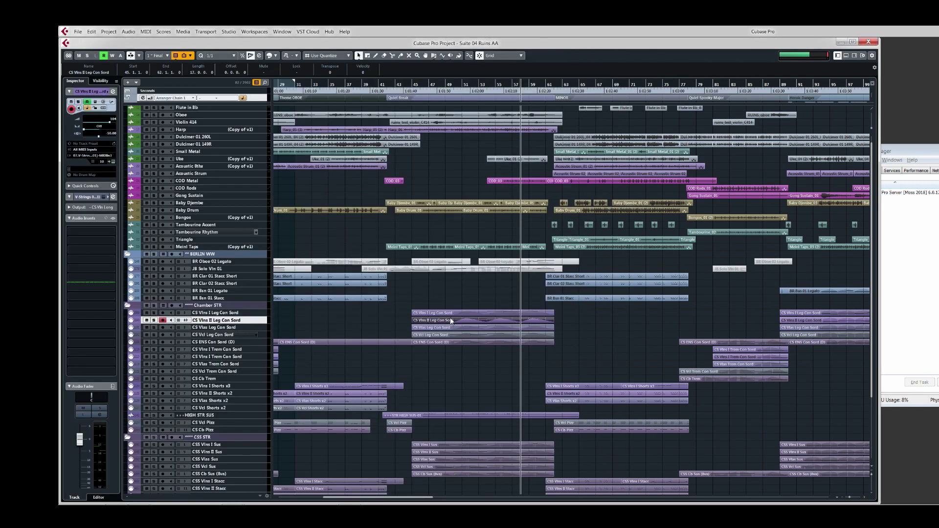
{"action": "double_click", "coordinate": [450, 321]}
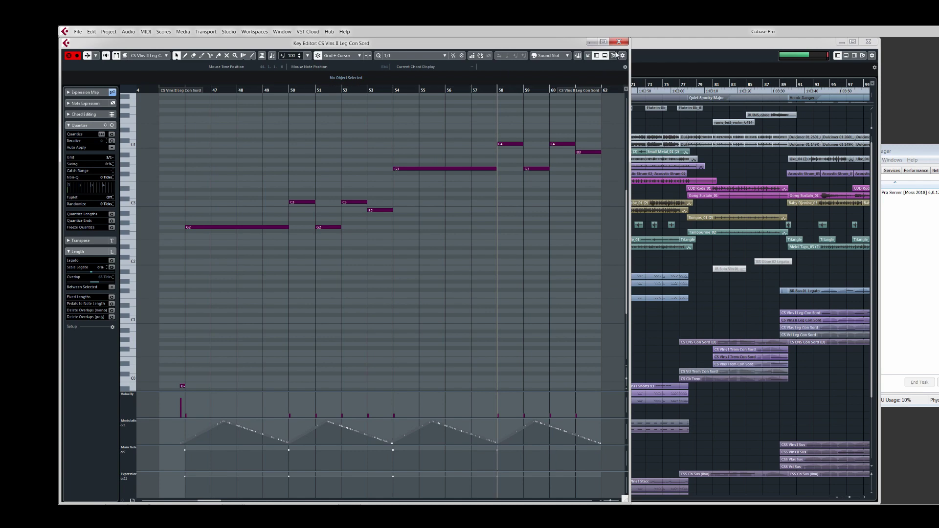
{"action": "left_click", "coordinate": [619, 43]}
View the Quiet Break CS Vlas Leg and CS Vcl Leg parts separately in the Key Editor.
{"action": "left_click", "coordinate": [453, 327]}
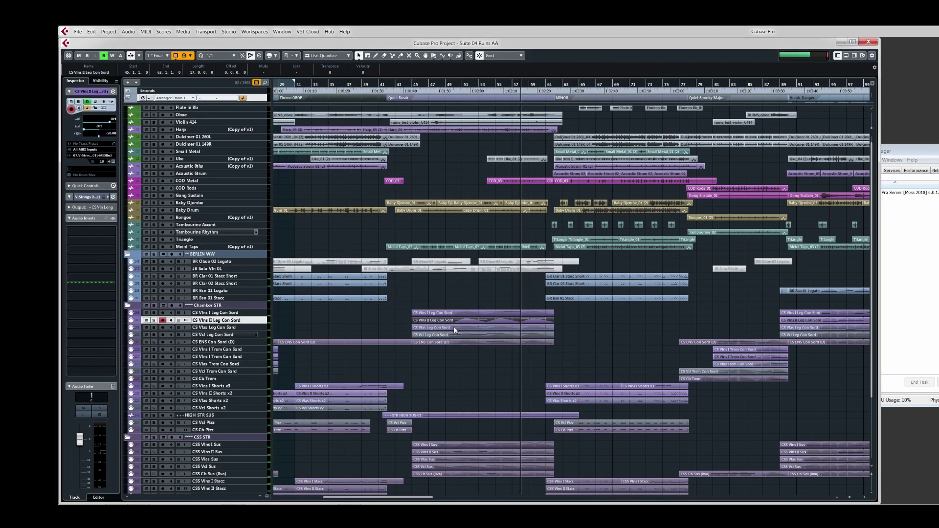
{"action": "double_click", "coordinate": [454, 327]}
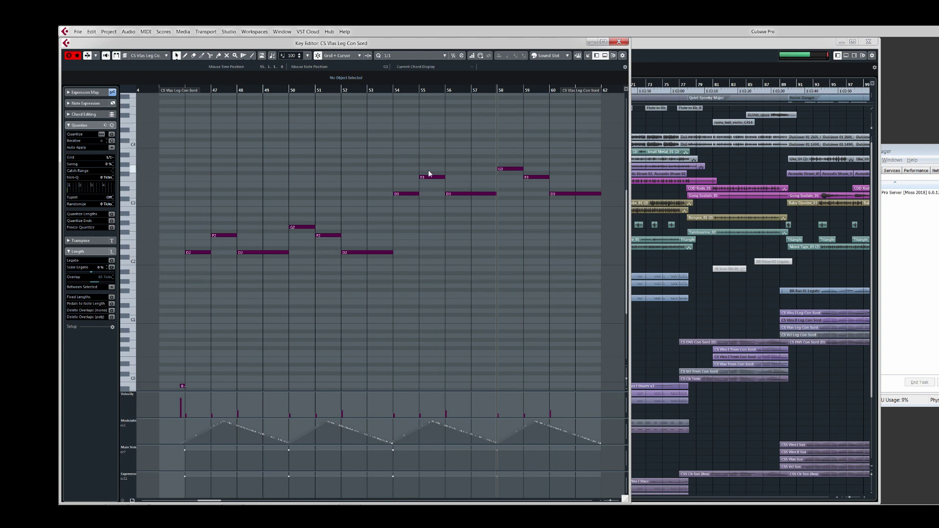
{"action": "left_click", "coordinate": [618, 42]}
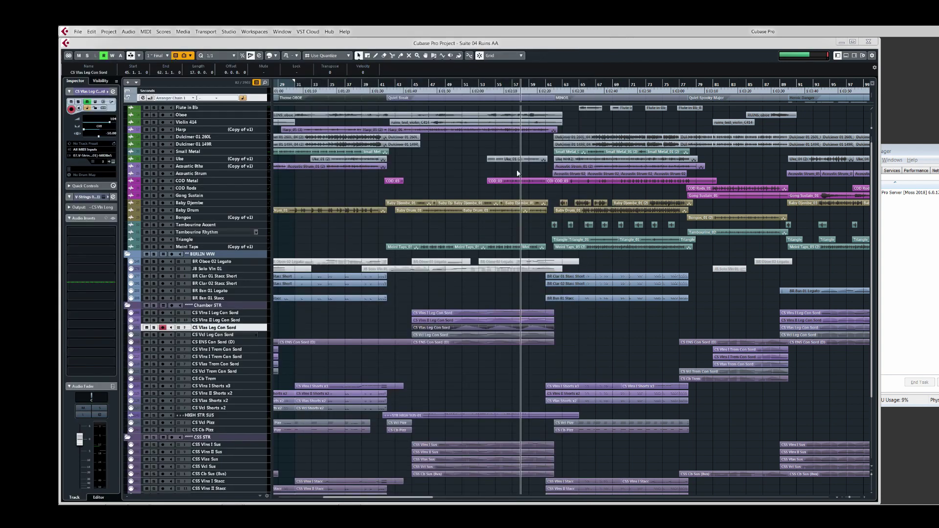
{"action": "double_click", "coordinate": [466, 335]}
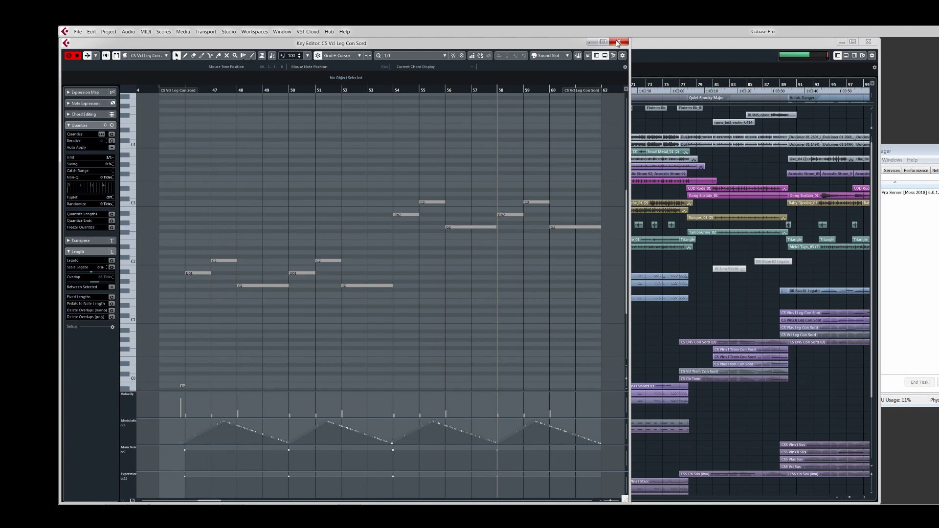
{"action": "left_click", "coordinate": [618, 42]}
Open the CS ENS Con Sord part in the Key Editor, select its bass notes at bars 50–51 and then 58–59, and close the editor.
{"action": "double_click", "coordinate": [463, 343]}
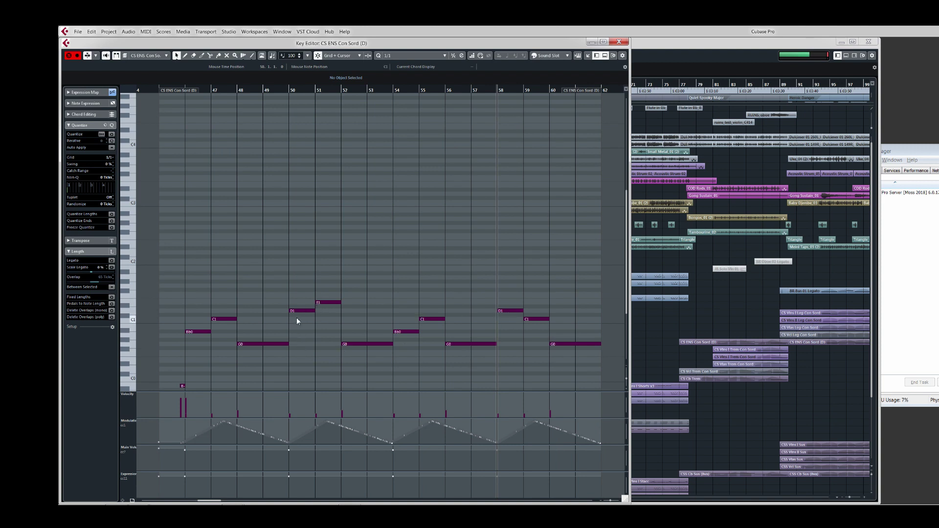
{"action": "left_click_drag", "start_coordinate": [296, 318], "coordinate": [325, 286]}
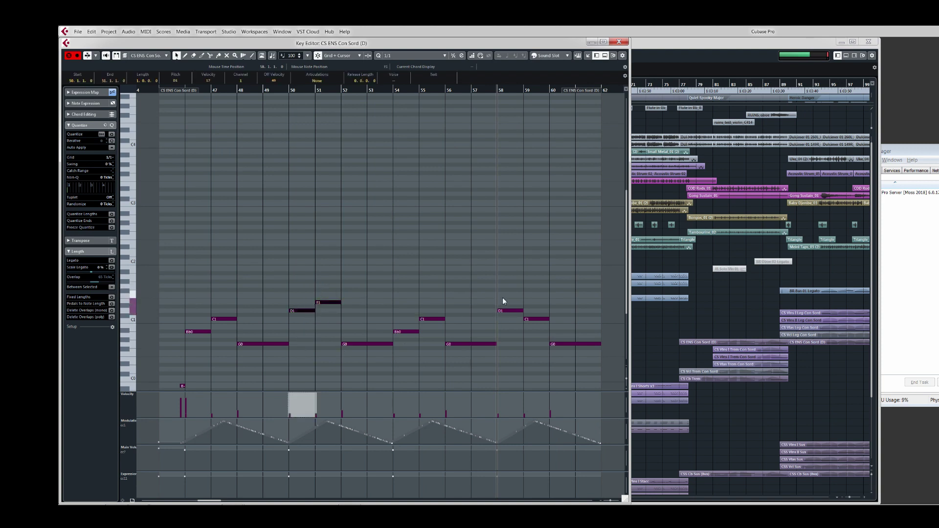
{"action": "left_click_drag", "start_coordinate": [503, 298], "coordinate": [537, 325]}
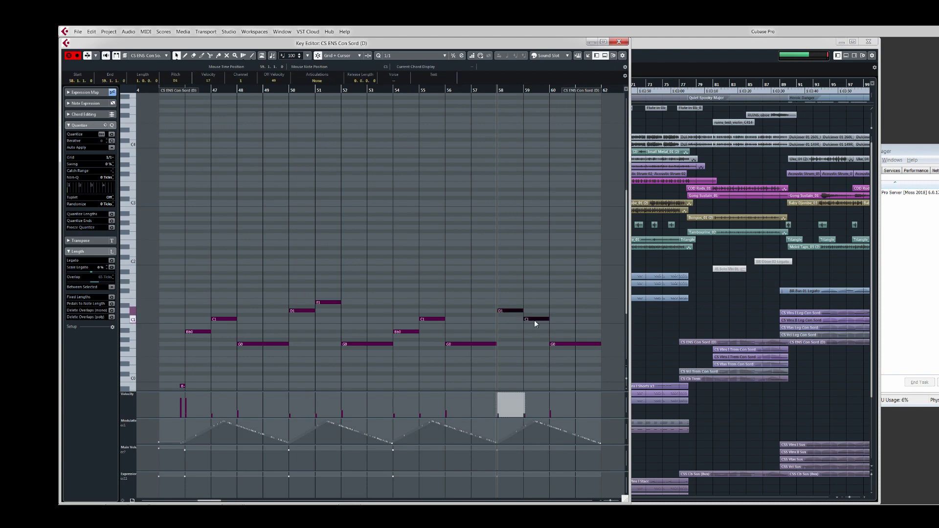
{"action": "left_click", "coordinate": [619, 42]}
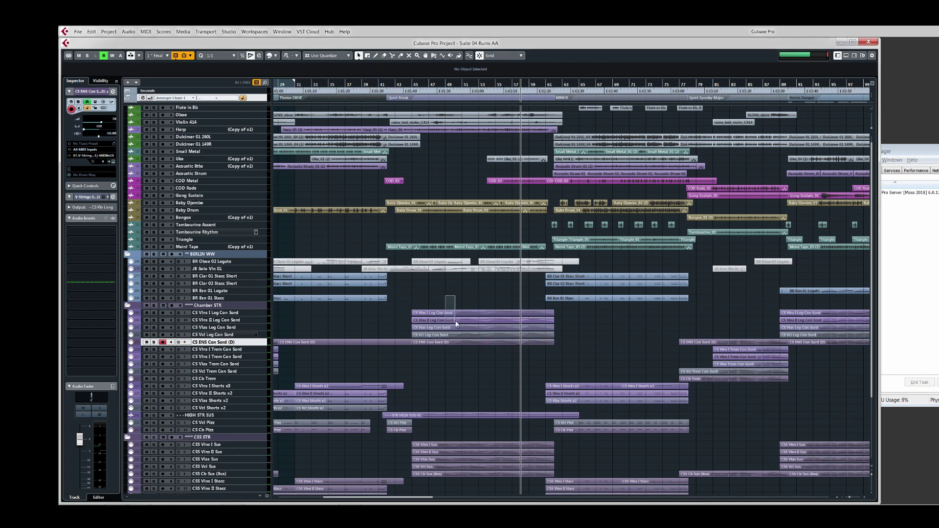
Open the five Chamber STR legato and ensemble parts together in the Key Editor, select the chord at bar 51 and play it.
{"action": "left_click_drag", "start_coordinate": [456, 324], "coordinate": [471, 355]}
{"action": "key", "text": "Return"}
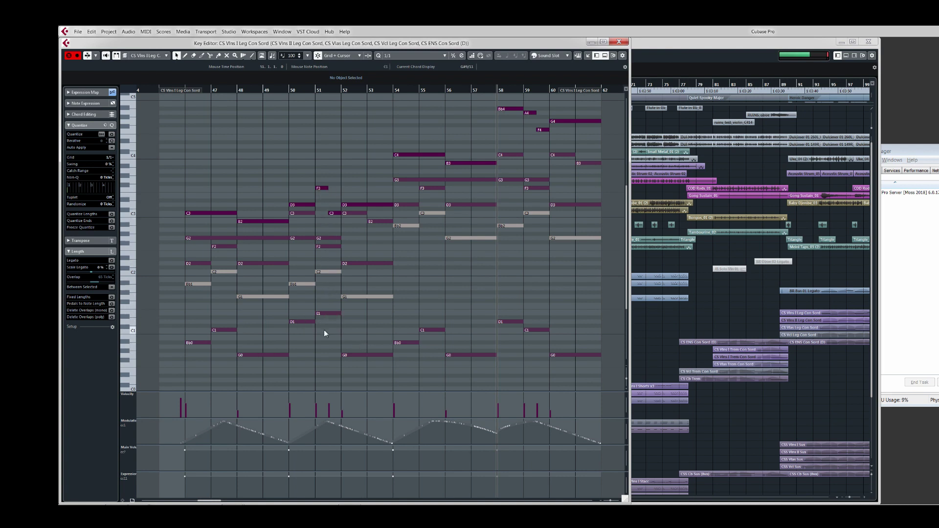
{"action": "left_click_drag", "start_coordinate": [328, 332], "coordinate": [324, 160]}
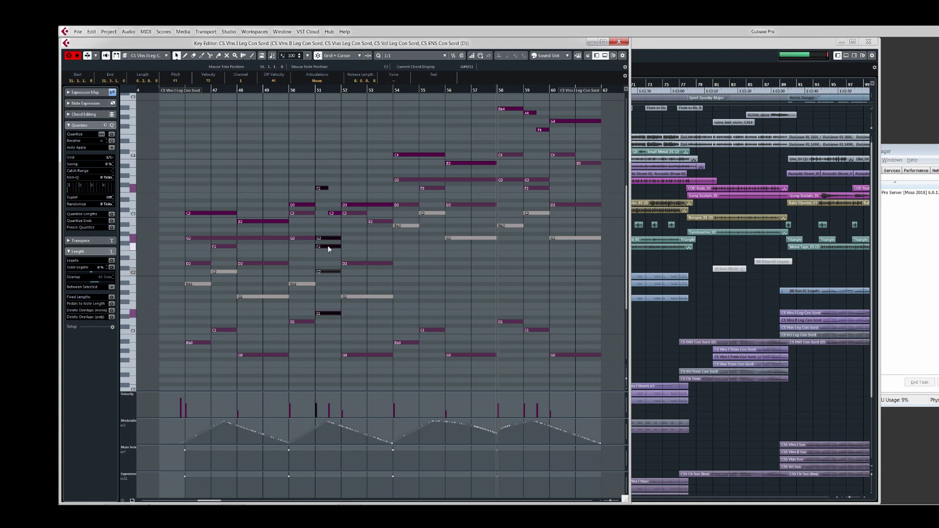
{"action": "left_click", "coordinate": [318, 90]}
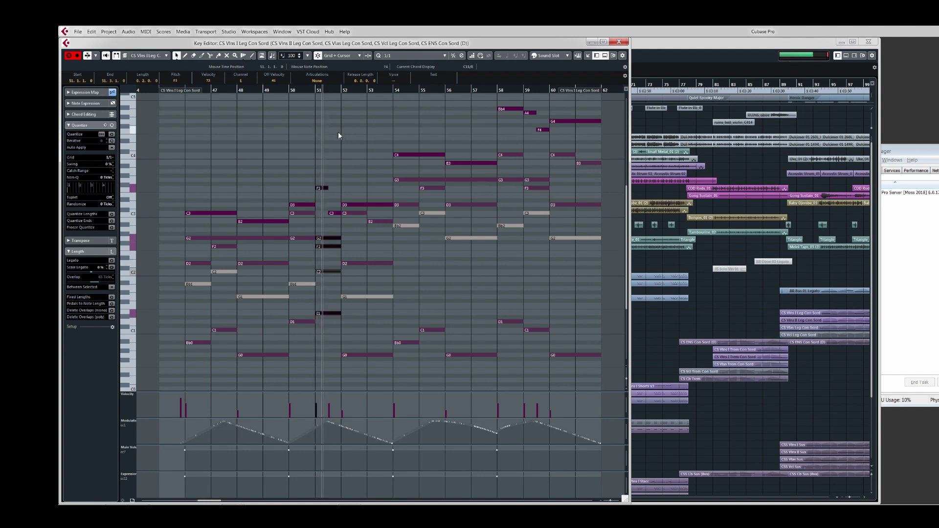
{"action": "key", "text": "space"}
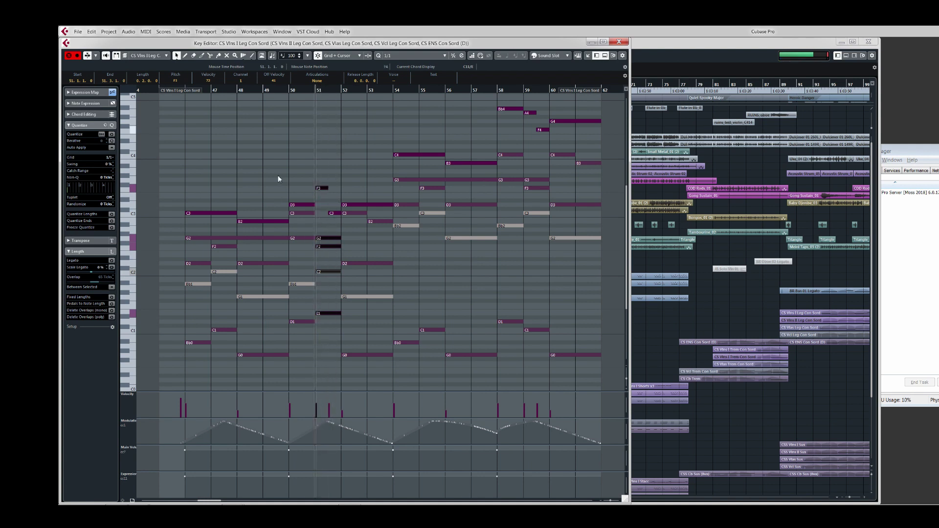
Play the passage briefly from bar 47, then return to the selected chord at bar 51 and play it again.
{"action": "left_click", "coordinate": [211, 90]}
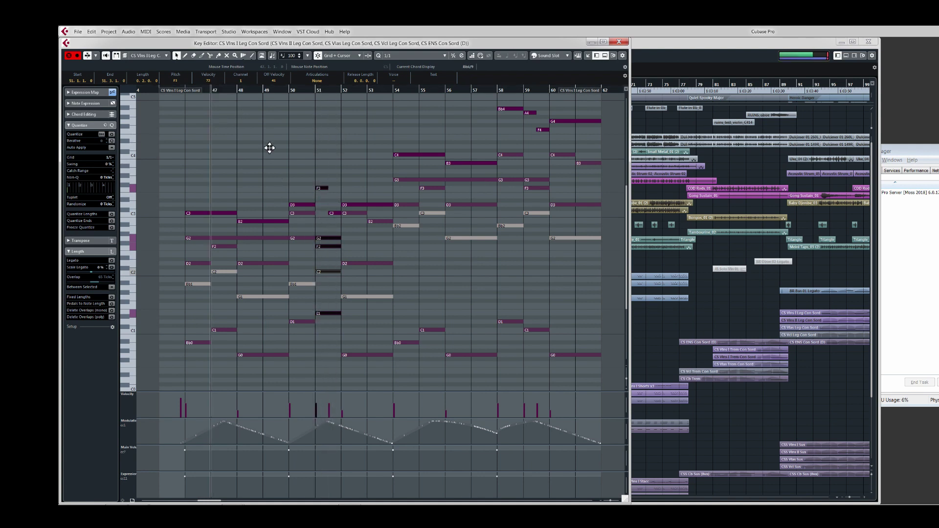
{"action": "key", "text": "space"}
{"action": "key", "text": "space"}
{"action": "key", "text": "l"}
{"action": "key", "text": "space"}
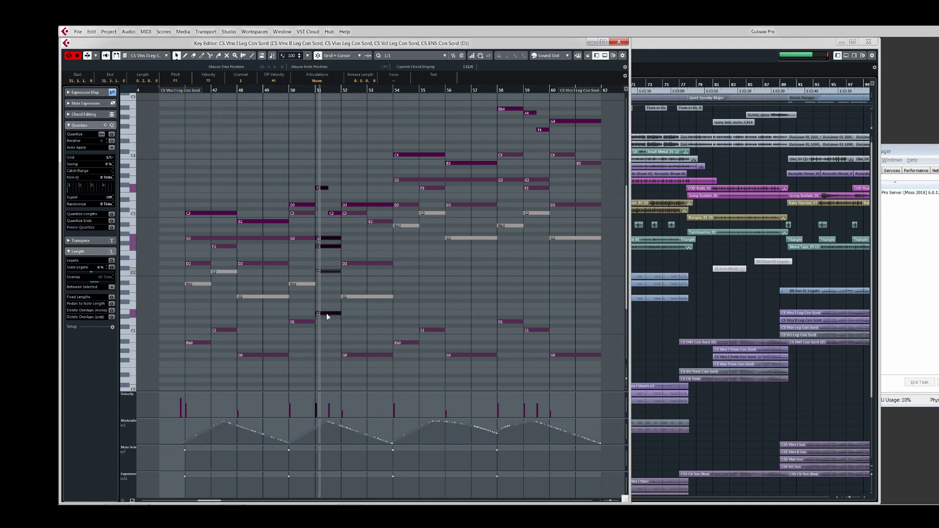
{"action": "key", "text": "space"}
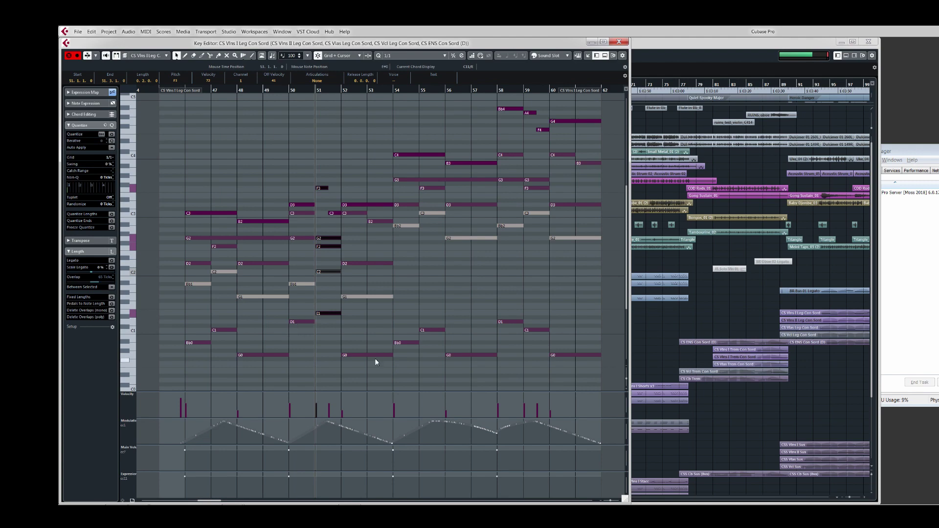
Close the Key Editor and reopen it with the Chamber STR legato and ensemble parts plus the CSS STR sustain parts.
{"action": "key", "text": "h"}
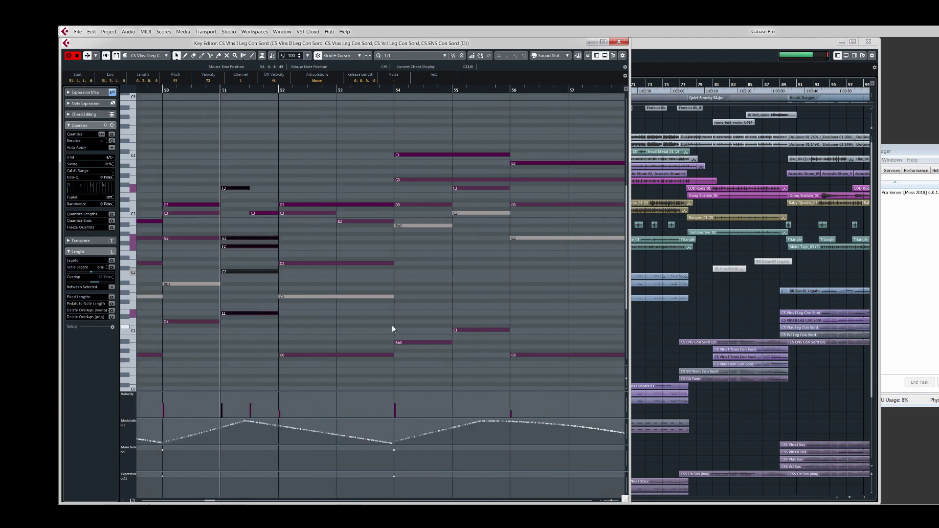
{"action": "key", "text": "h"}
{"action": "scroll", "coordinate": [520, 339], "scroll_direction": "left", "scroll_amount": 4}
{"action": "scroll", "coordinate": [606, 314], "scroll_direction": "down", "scroll_amount": 2}
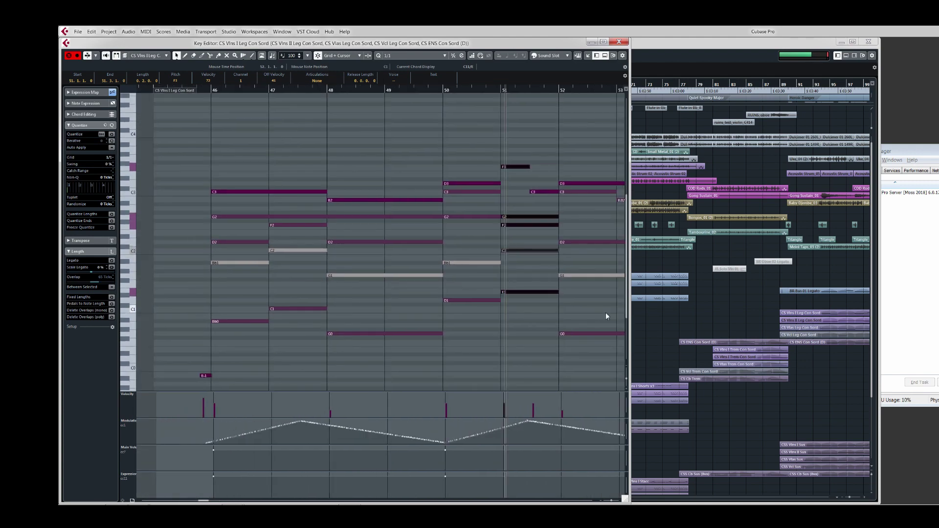
{"action": "left_click", "coordinate": [618, 41]}
{"action": "left_click_drag", "start_coordinate": [466, 431], "coordinate": [473, 487]}
{"action": "key", "text": "Return"}
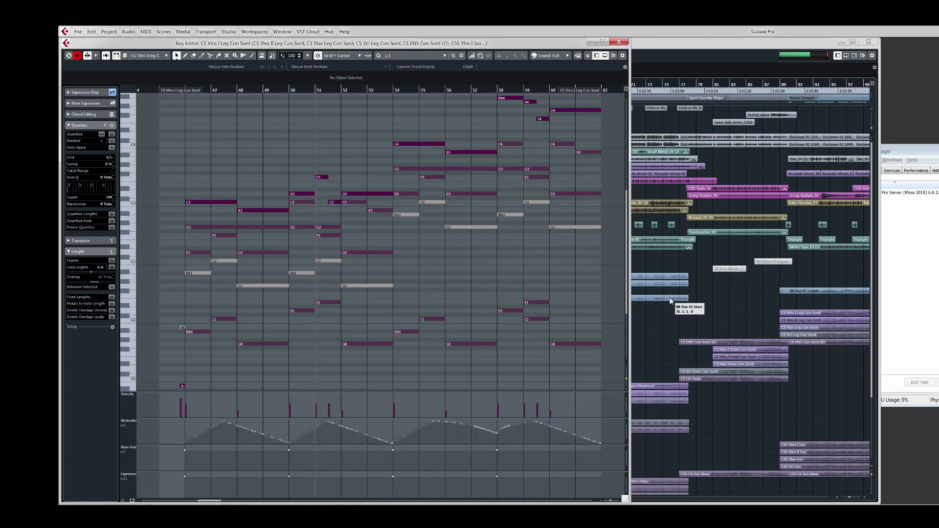
Widen the Key Editor window to show the whole passage and play the combined string parts from bar 46.
{"action": "left_click_drag", "start_coordinate": [630, 320], "coordinate": [871, 312]}
{"action": "key", "text": "h"}
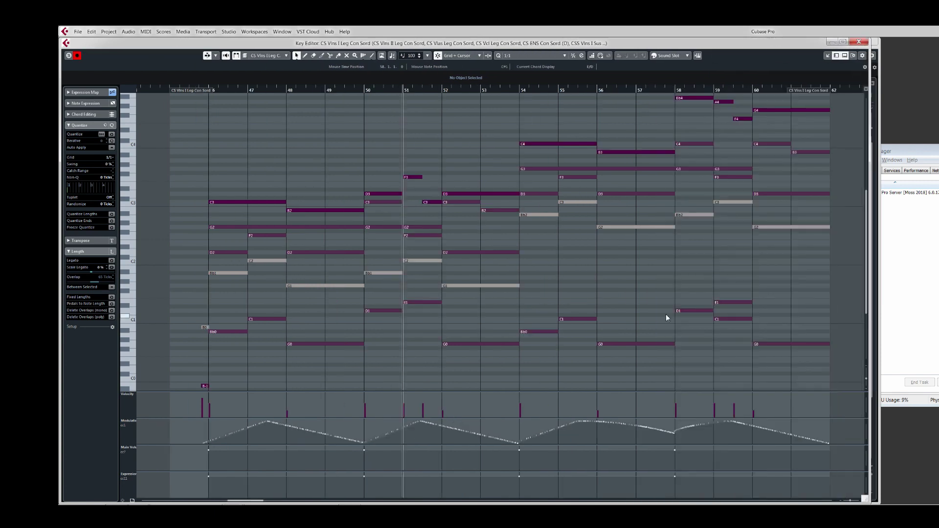
{"action": "scroll", "coordinate": [562, 275], "scroll_direction": "up", "scroll_amount": 2}
{"action": "scroll", "coordinate": [554, 289], "scroll_direction": "right", "scroll_amount": 1}
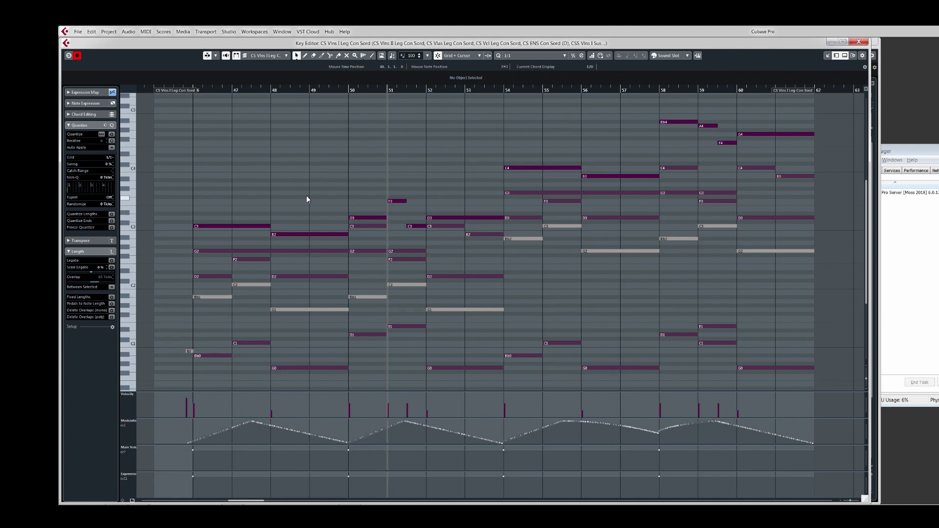
{"action": "left_click", "coordinate": [206, 92]}
{"action": "key", "text": "space"}
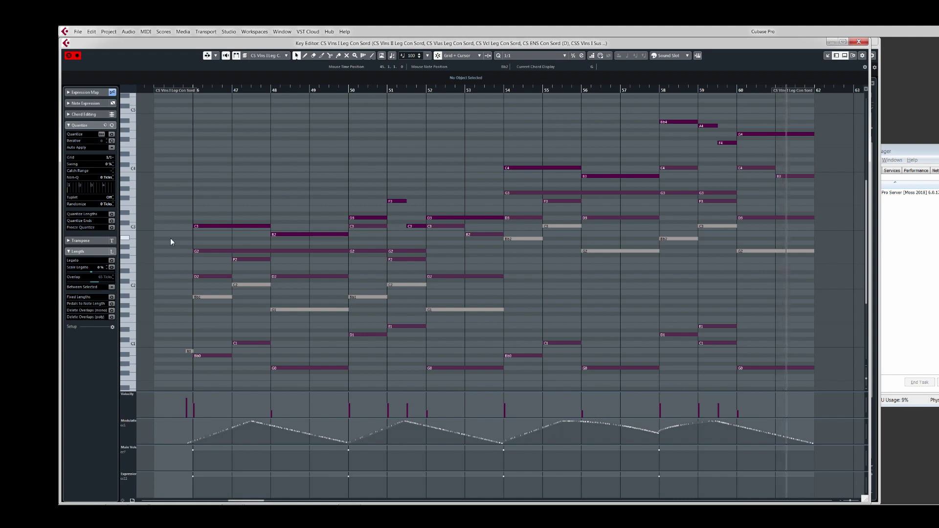
{"action": "key", "text": "space"}
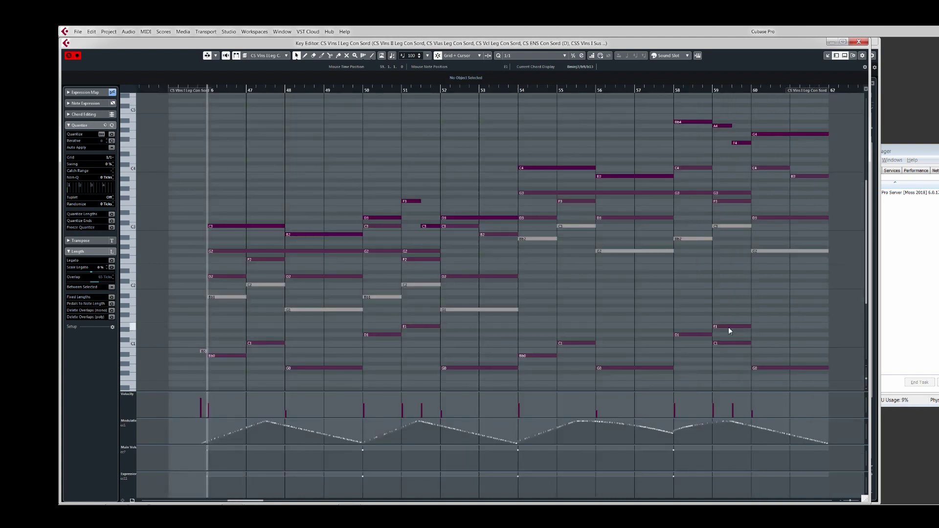
Compare the low CSS Cb Sus and CS ENS Con Sord notes at bar 59, then close the Key Editor.
{"action": "left_click", "coordinate": [729, 327]}
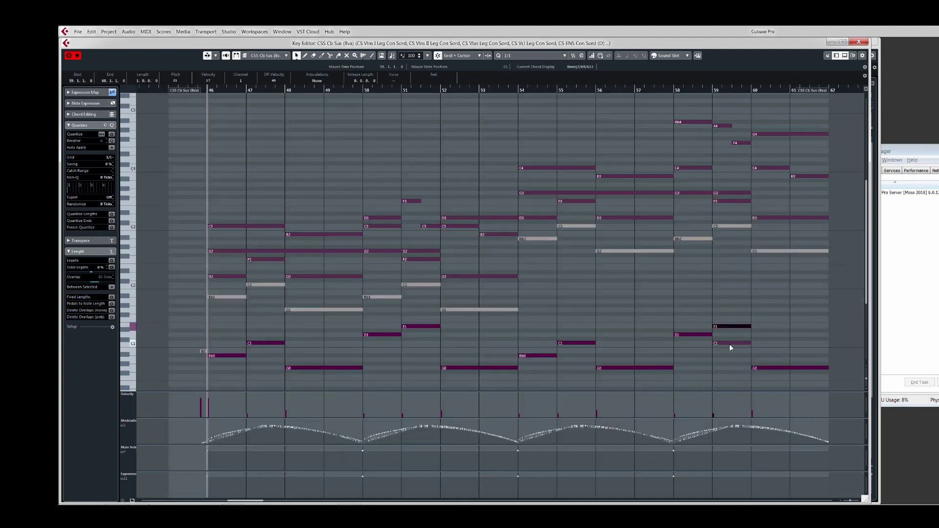
{"action": "left_click", "coordinate": [729, 344]}
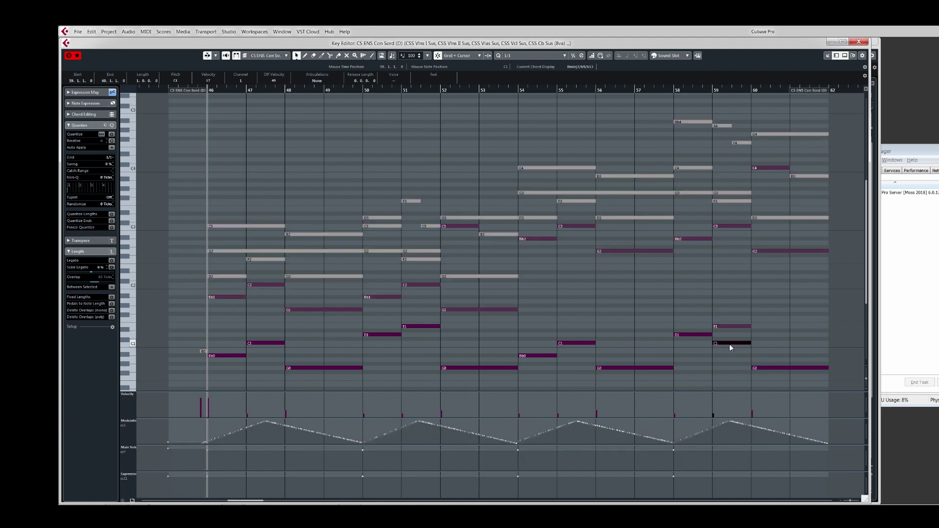
{"action": "left_click", "coordinate": [729, 327]}
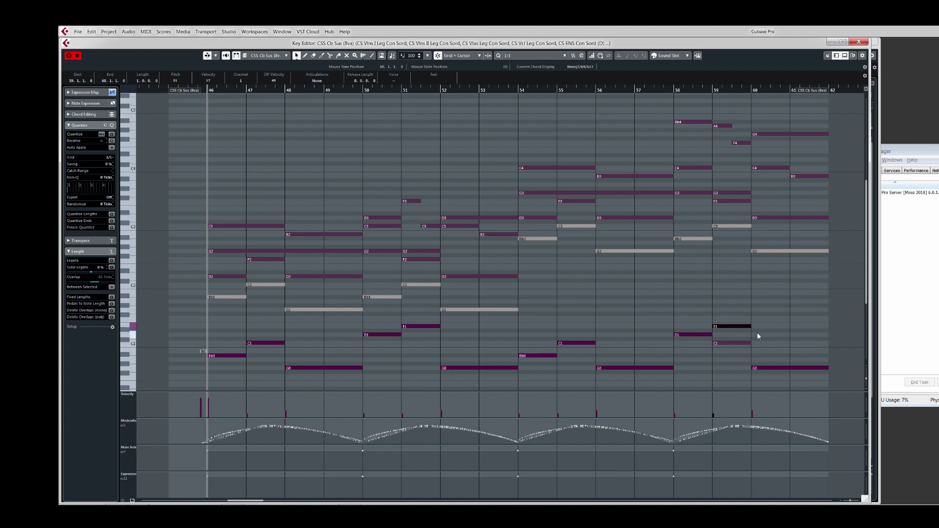
{"action": "left_click_drag", "start_coordinate": [732, 326], "coordinate": [732, 343]}
{"action": "left_click", "coordinate": [859, 42]}
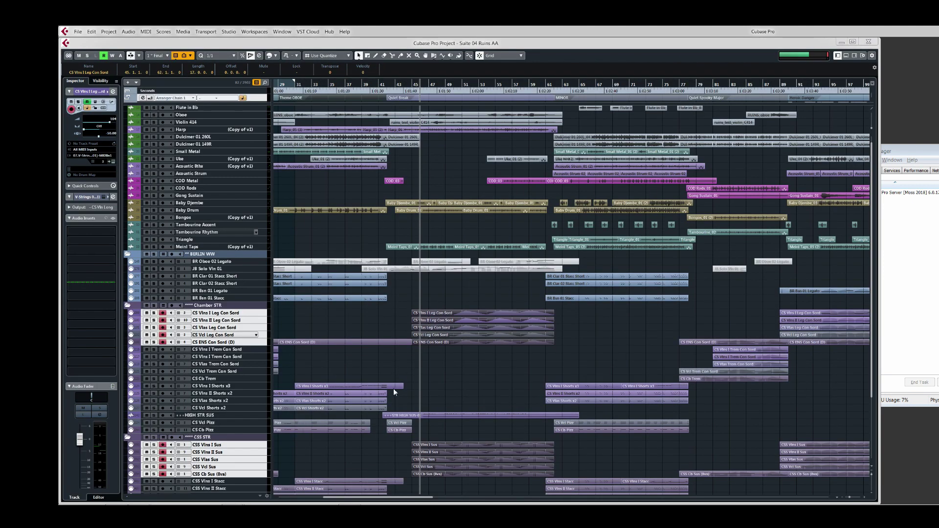
Open both BR Oboe 02 Legato parts of the Quiet Break together in the Key Editor, review them during playback and close it.
{"action": "left_click", "coordinate": [242, 452]}
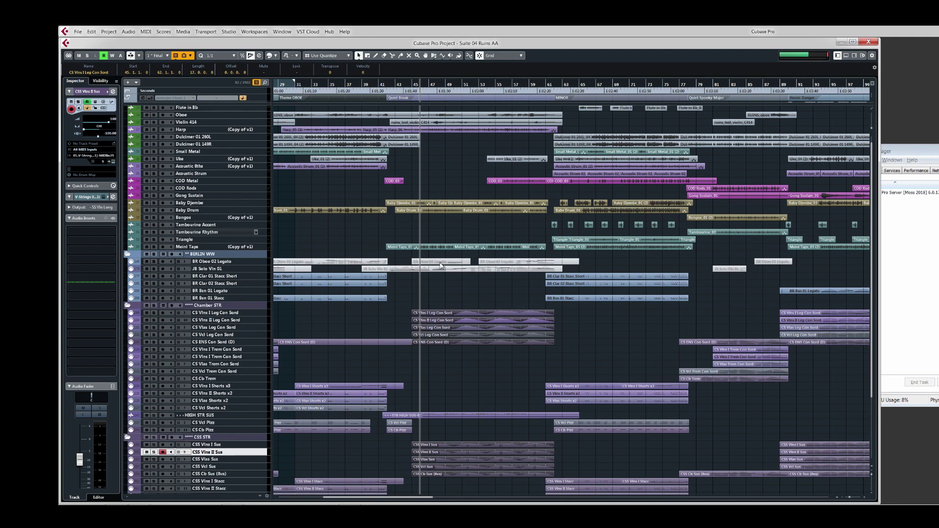
{"action": "left_click_drag", "start_coordinate": [440, 266], "coordinate": [498, 264]}
{"action": "double_click", "coordinate": [498, 265]}
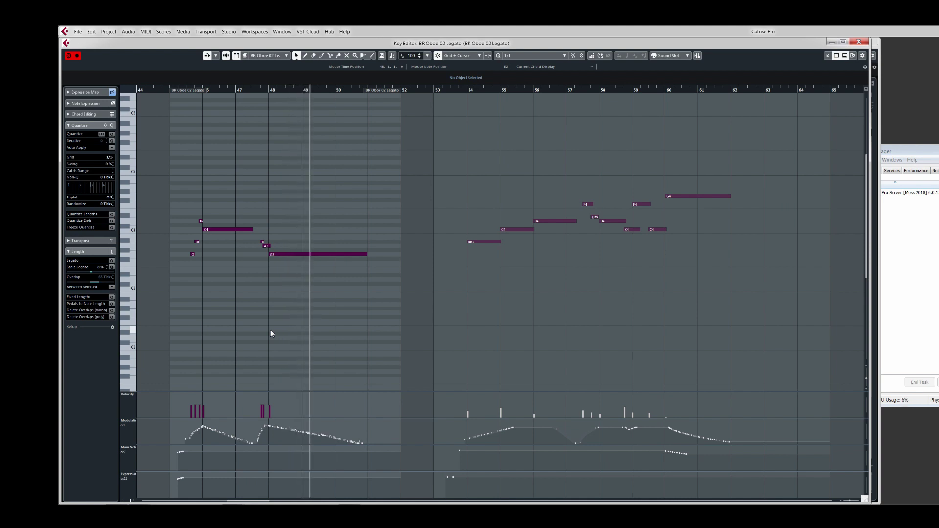
{"action": "key", "text": "space"}
{"action": "key", "text": "Escape"}
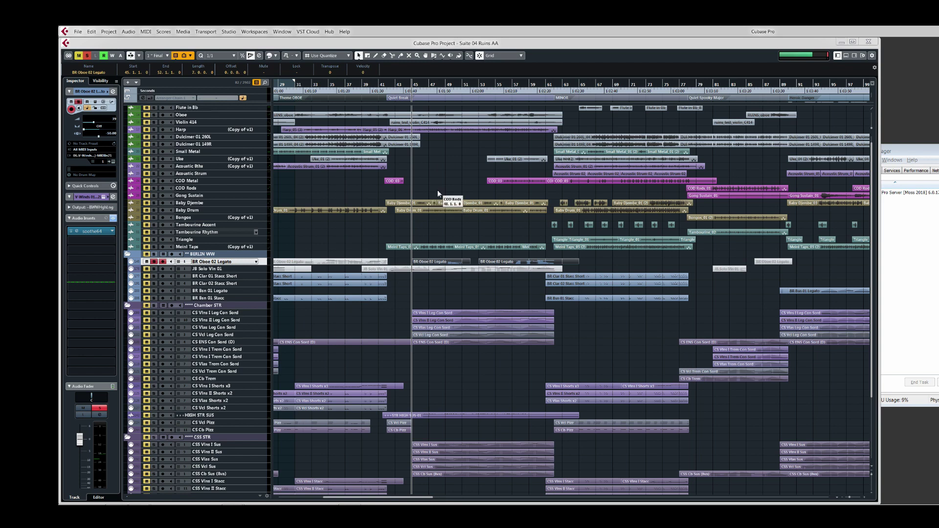
Solo and enlarge the Oboe recording track, then play its phrases from bar 43 and from bar 54.
{"action": "left_click", "coordinate": [424, 116]}
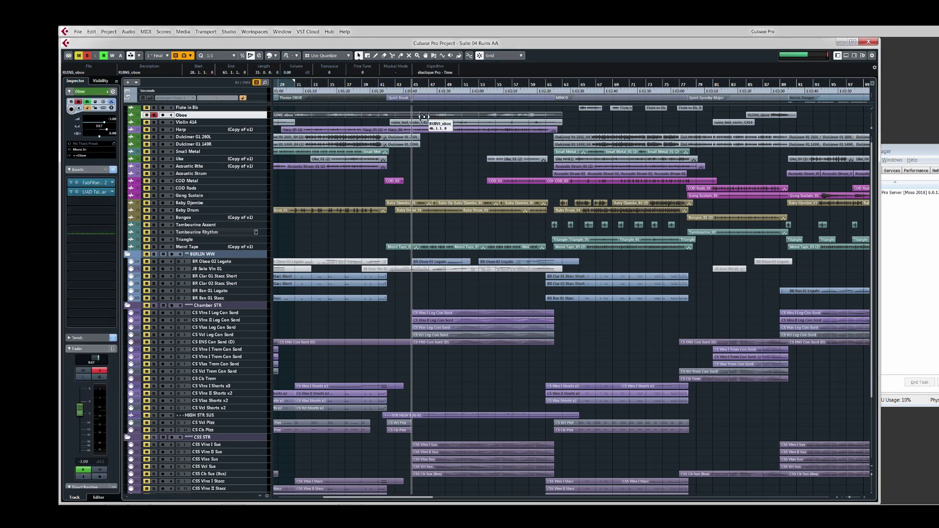
{"action": "key", "text": "s"}
{"action": "key", "text": "s"}
{"action": "left_click", "coordinate": [396, 87]}
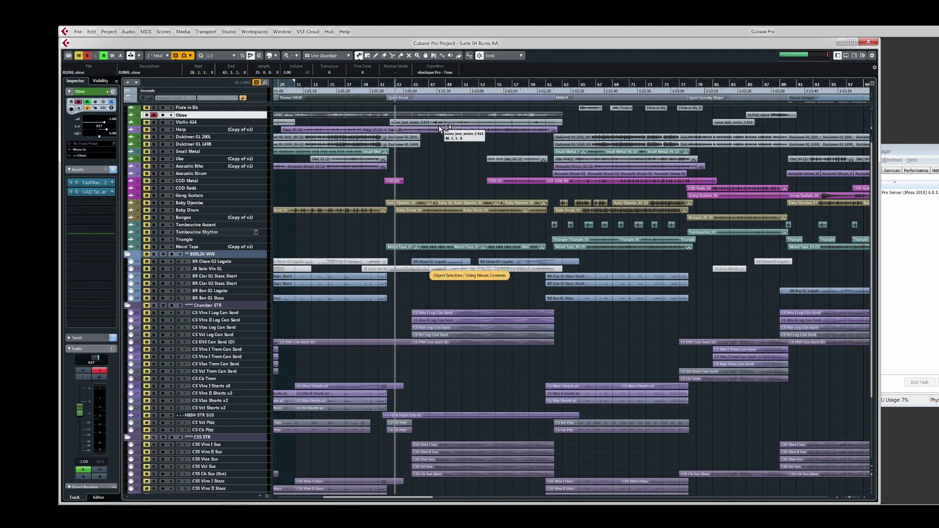
{"action": "key", "text": "ctrl+Down"}
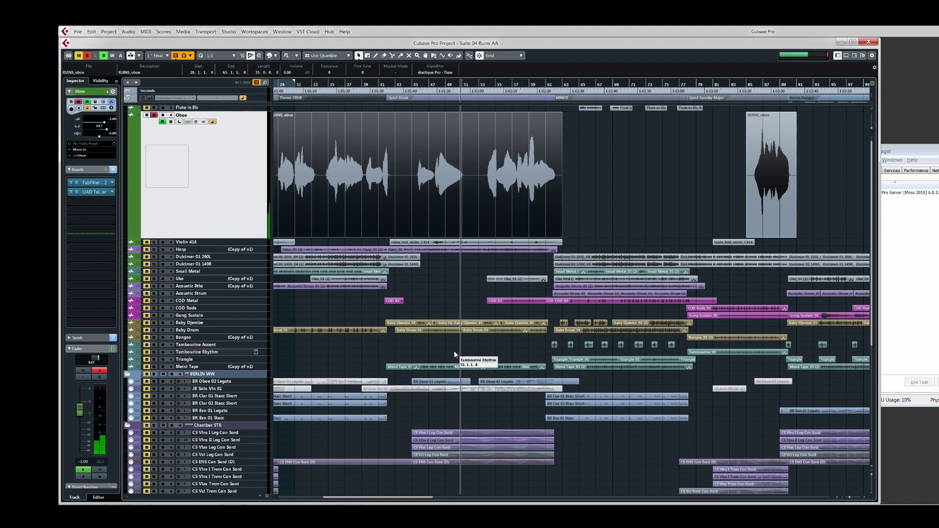
{"action": "key", "text": "space"}
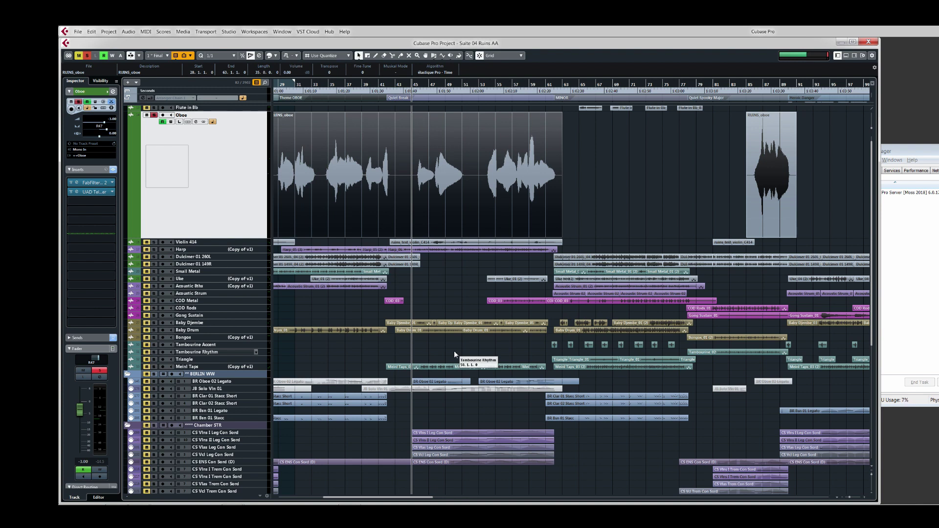
{"action": "left_click", "coordinate": [488, 86]}
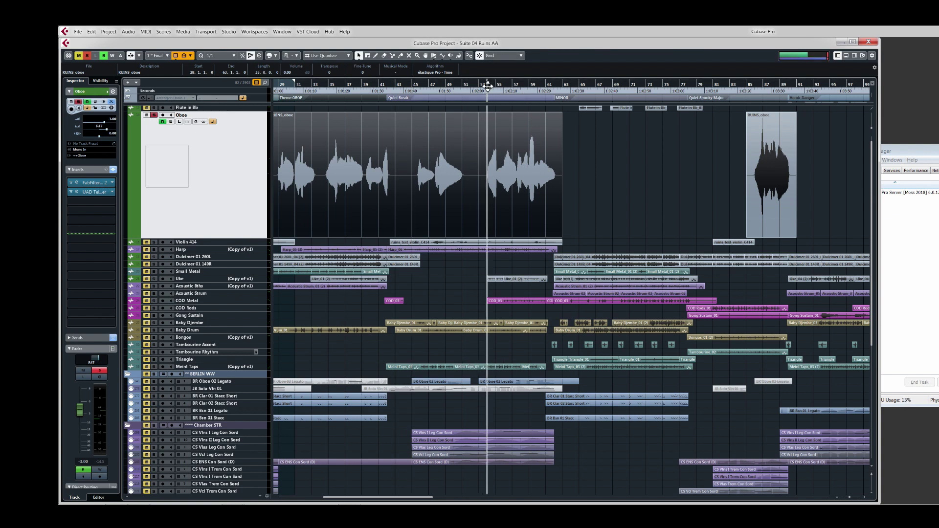
{"action": "key", "text": "space"}
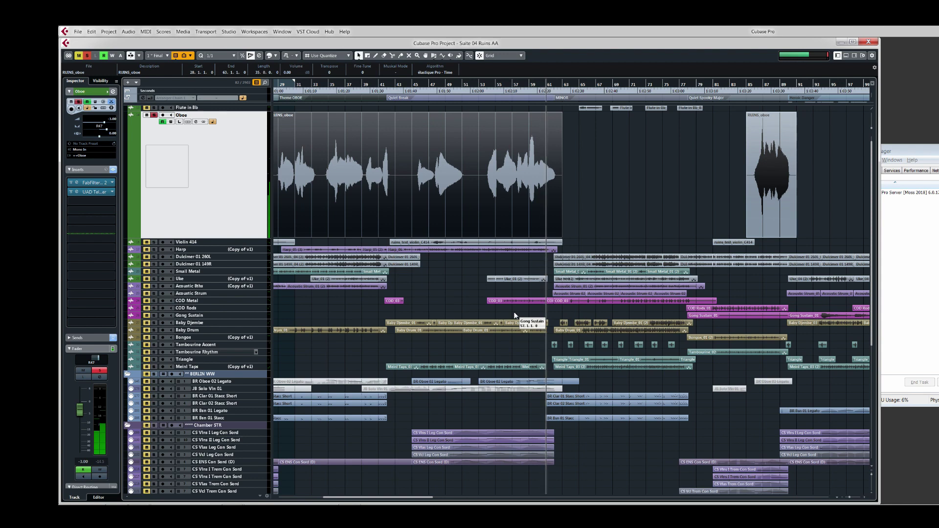
Solo the BR Oboe 02 Legato track and play its second Quiet Break part from bar 54 in the Key Editor.
{"action": "left_click", "coordinate": [489, 87]}
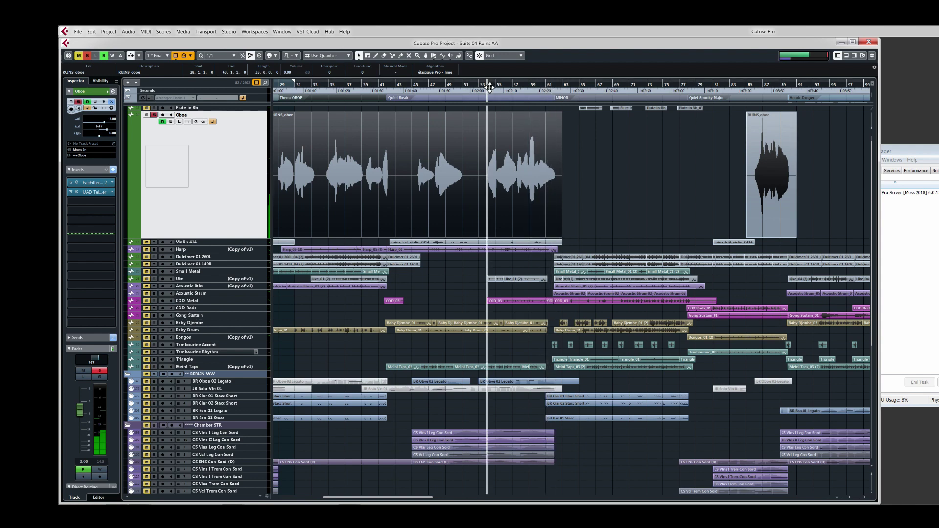
{"action": "left_click", "coordinate": [495, 382]}
{"action": "key", "text": "s"}
{"action": "key", "text": "s"}
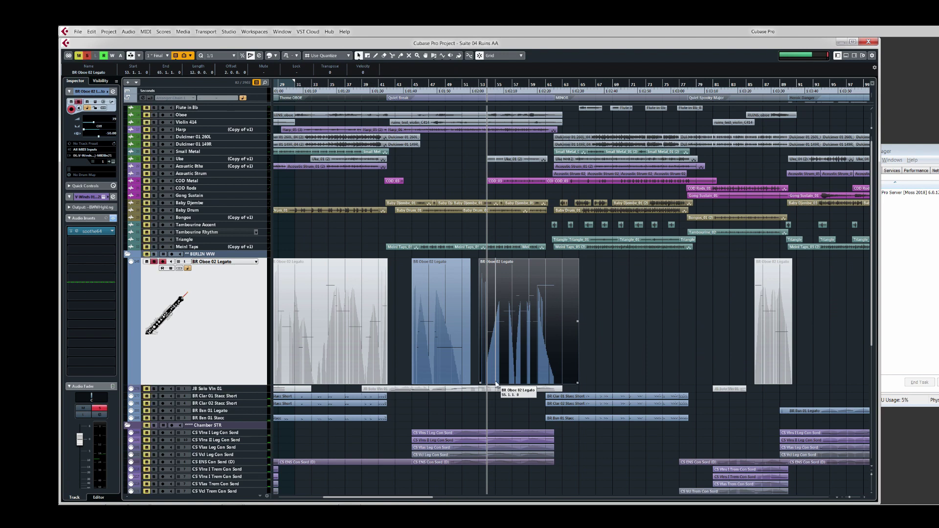
{"action": "double_click", "coordinate": [495, 382]}
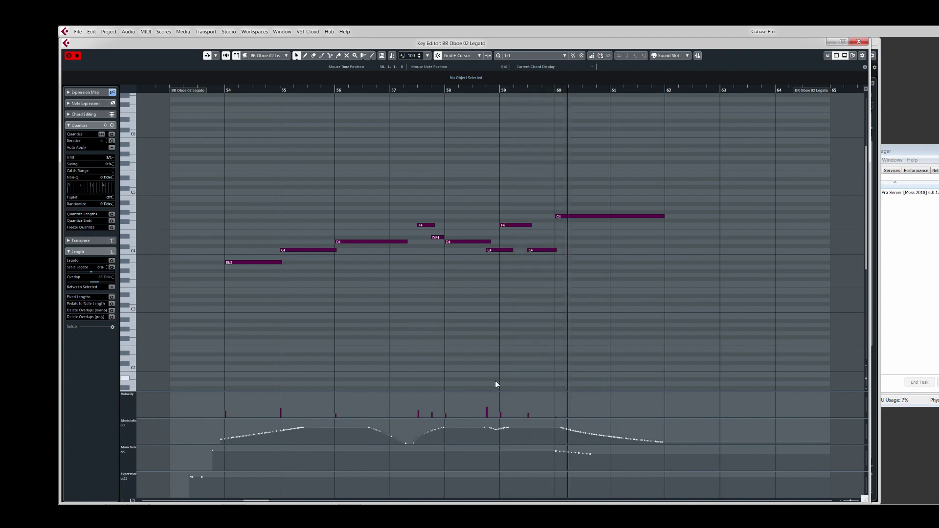
{"action": "key", "text": "space"}
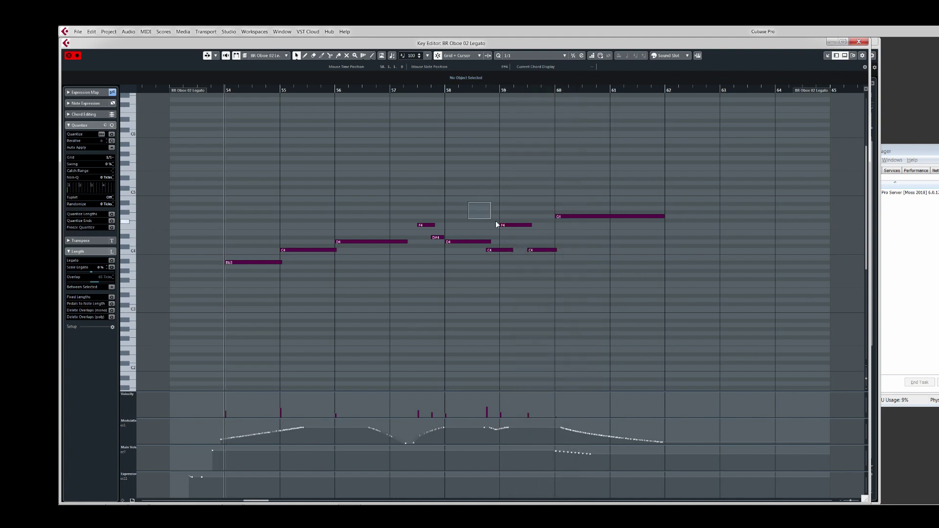
Select the oboe notes from bar 58 to the end of the phrase and play them from bar 58.
{"action": "left_click_drag", "start_coordinate": [496, 225], "coordinate": [580, 257]}
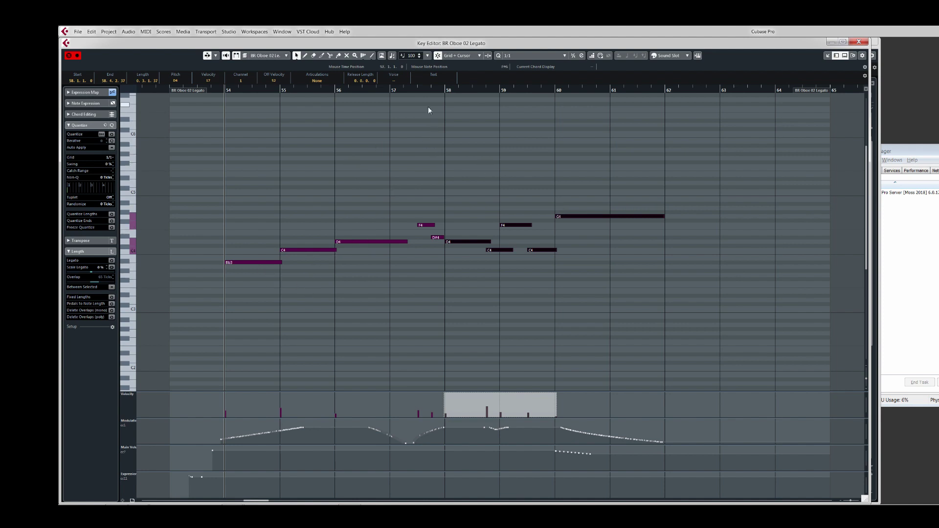
{"action": "left_click", "coordinate": [446, 92]}
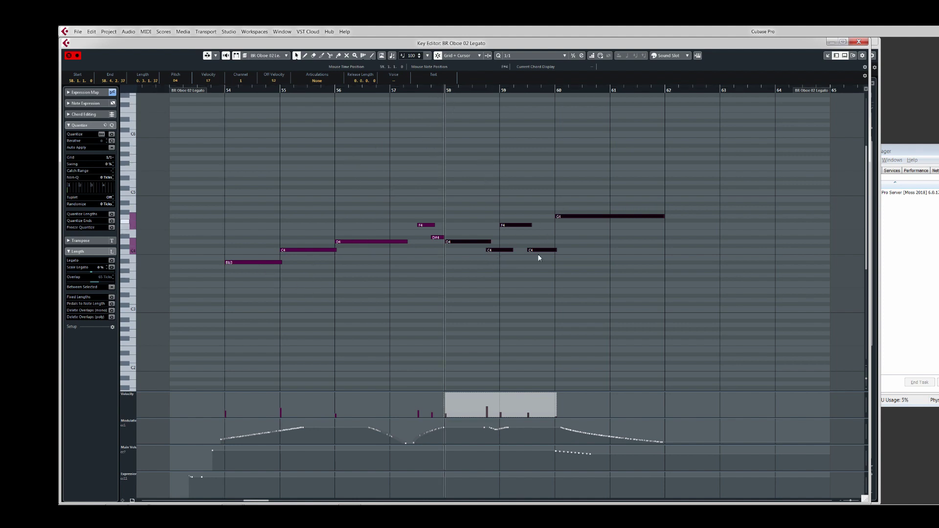
{"action": "key", "text": "space"}
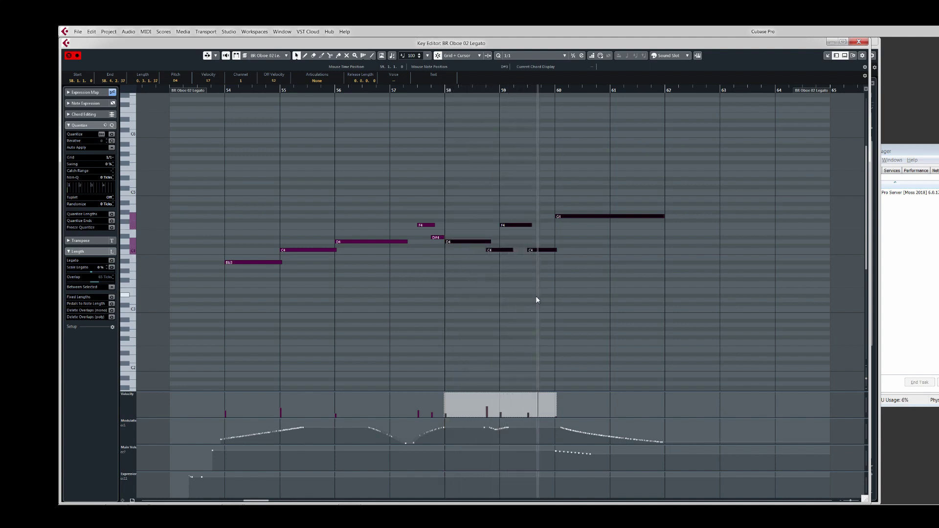
{"action": "key", "text": "space"}
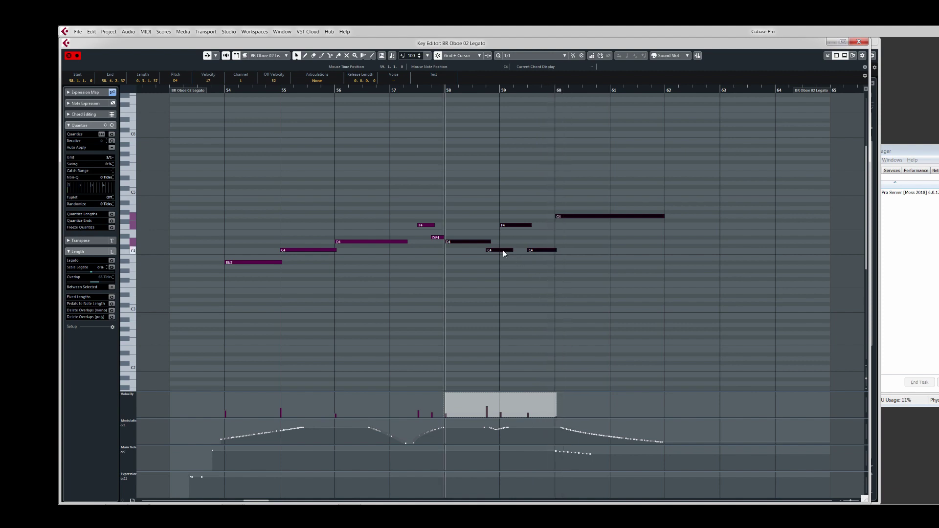
Select the two C4 oboe notes in bars 58 and 59 to examine their velocities.
{"action": "left_click", "coordinate": [503, 250]}
{"action": "left_click", "coordinate": [530, 251], "text": "shift"}
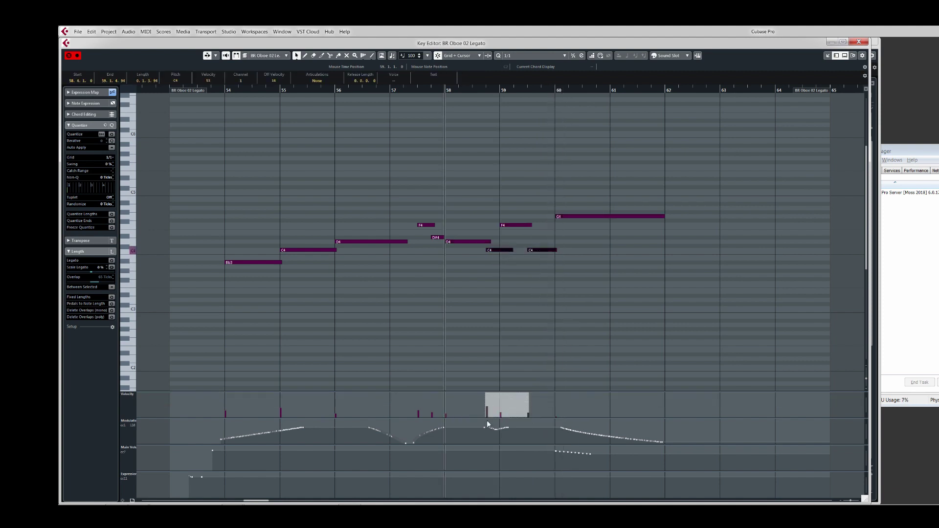